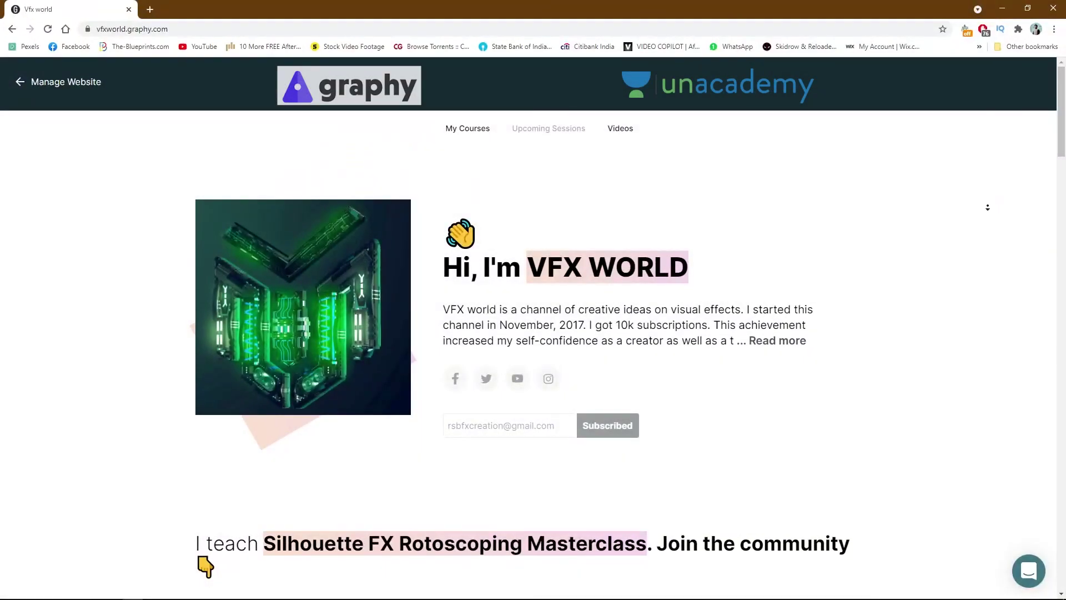
Open the Silhouette FX Rotoscoping Masterclass course page and examine its description, session dates and enrolment details.
scroll(984, 227, down, 3)
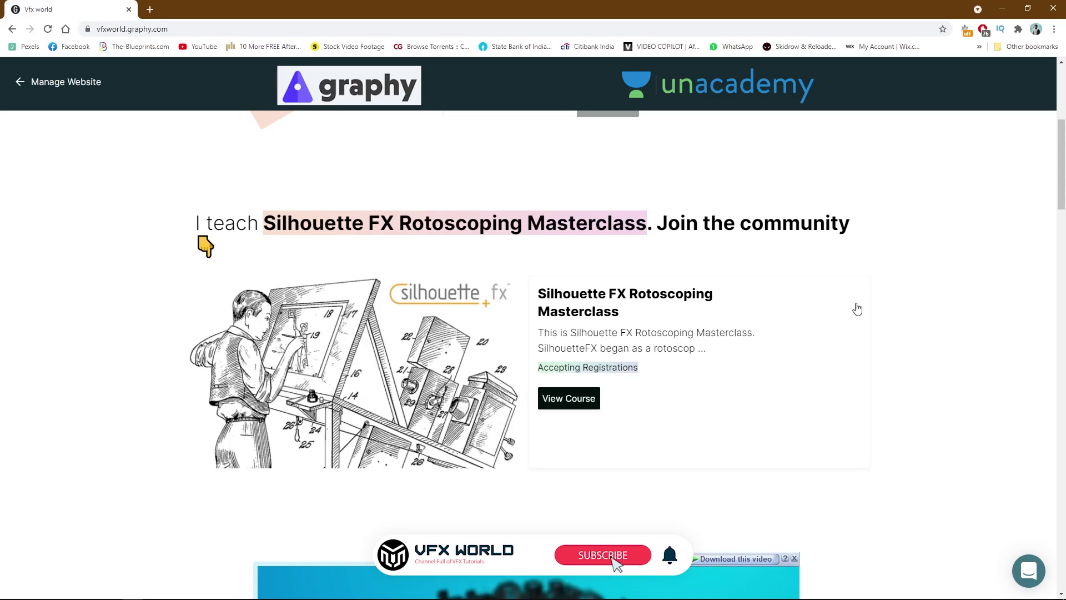
click(582, 404)
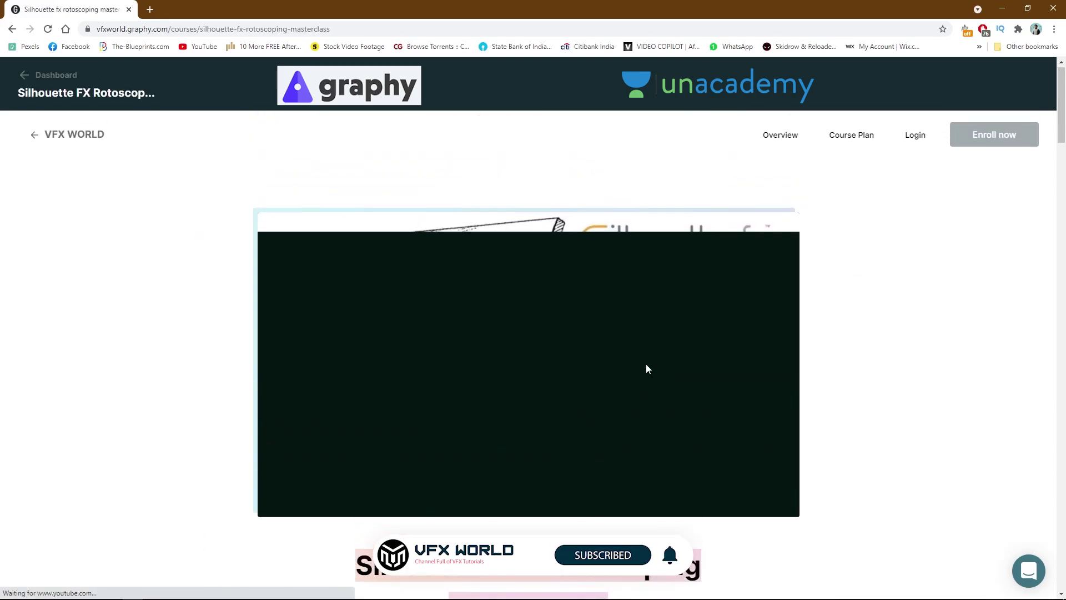
scroll(1053, 178, down, 5)
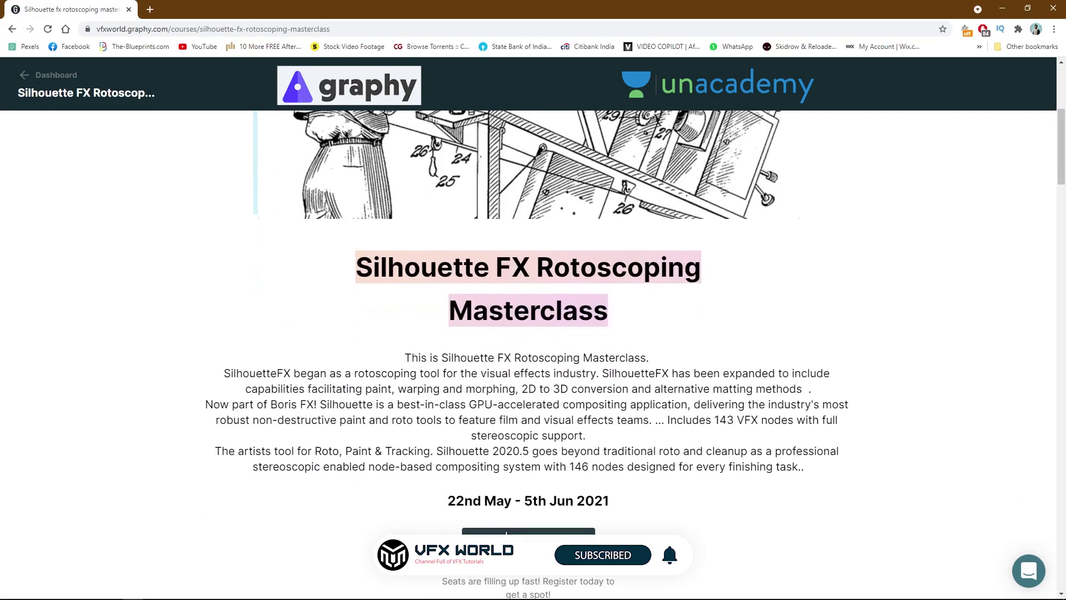
drag(524, 500, 644, 504)
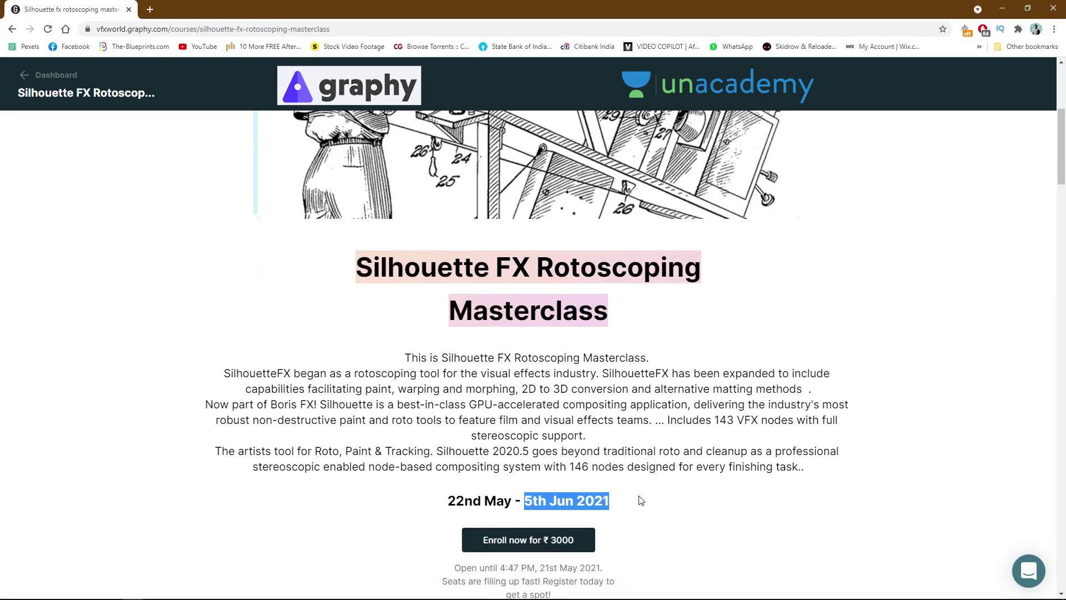
click(963, 217)
drag(1057, 178, 1056, 194)
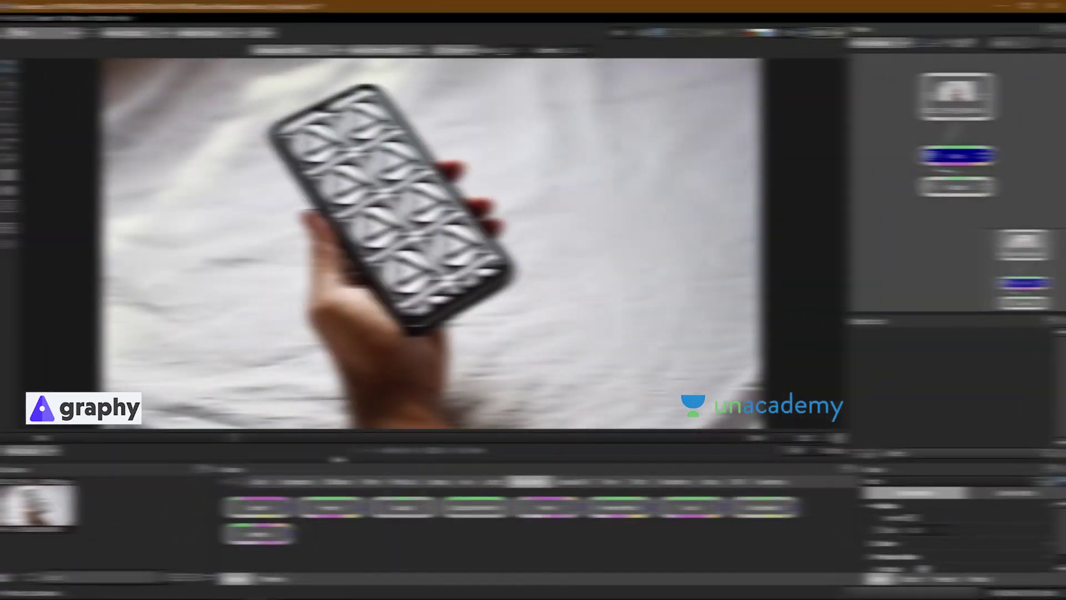
Switch to Silhouette and add a new layer to the Roto node's object list.
drag(205, 444, 45, 438)
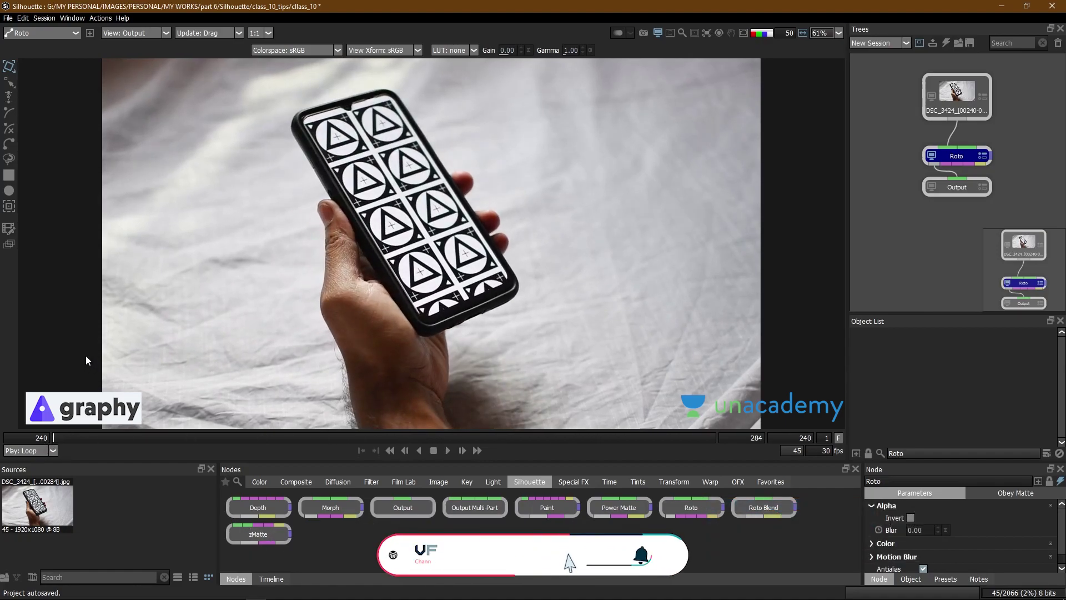
scroll(415, 161, up, 2)
drag(415, 158, 412, 182)
scroll(413, 182, down, 2)
scroll(412, 182, up, 3)
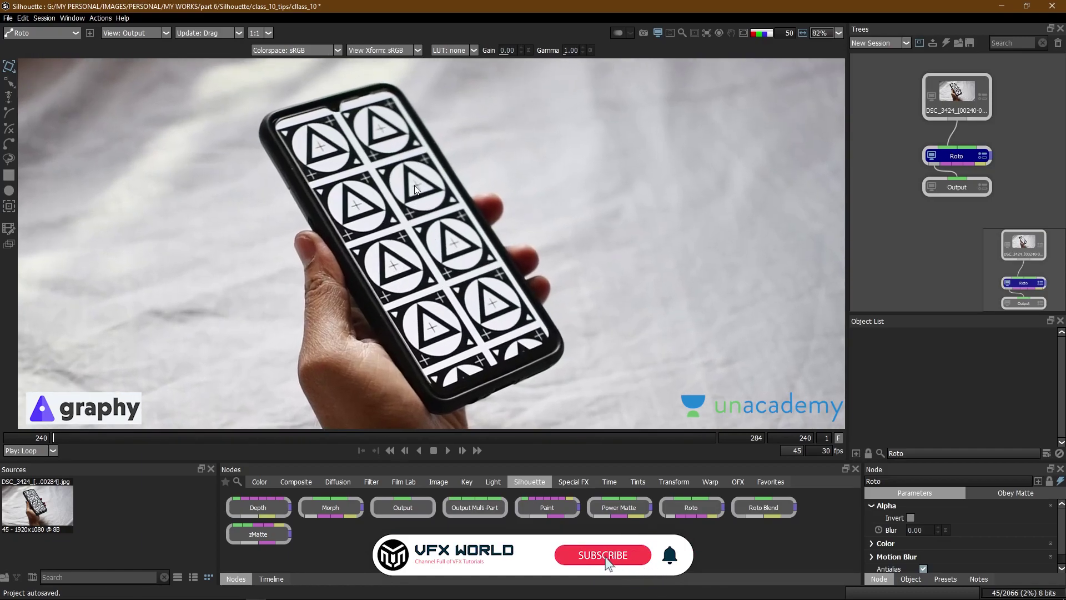
click(1047, 454)
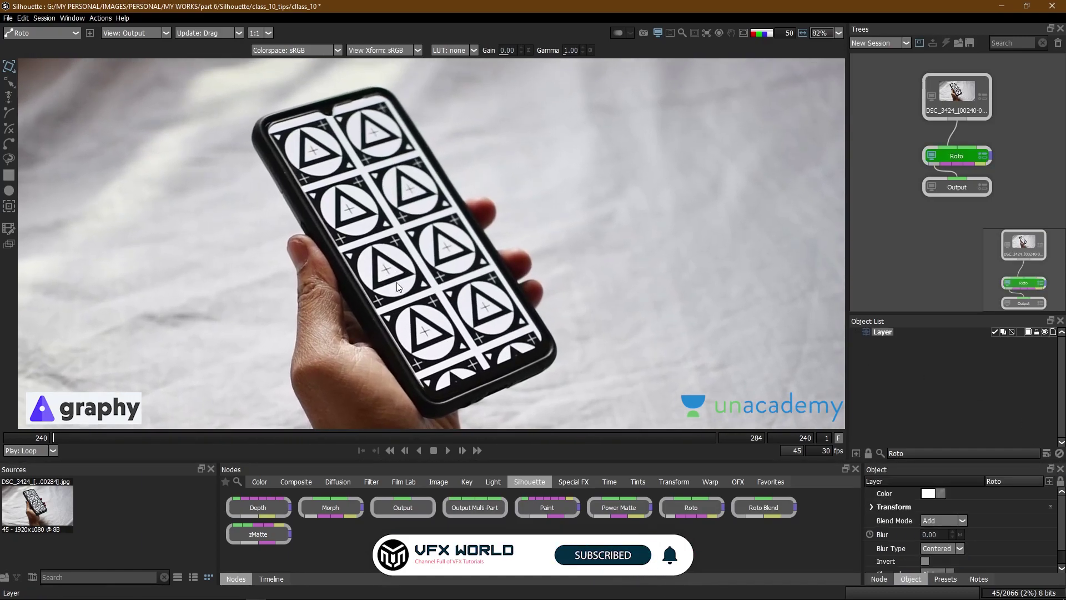
Draw a square shape over the phone screen at frame 240 and distort it to follow the tilted display.
click(9, 177)
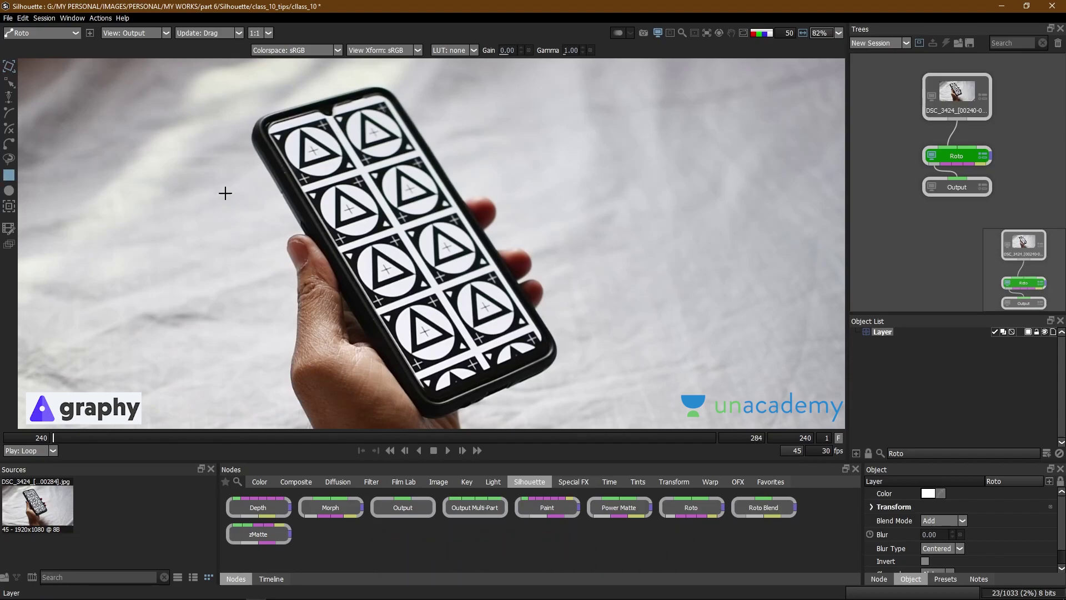
drag(297, 121, 467, 349)
drag(382, 348, 469, 352)
drag(425, 122, 396, 125)
drag(550, 128, 456, 85)
drag(267, 353, 324, 389)
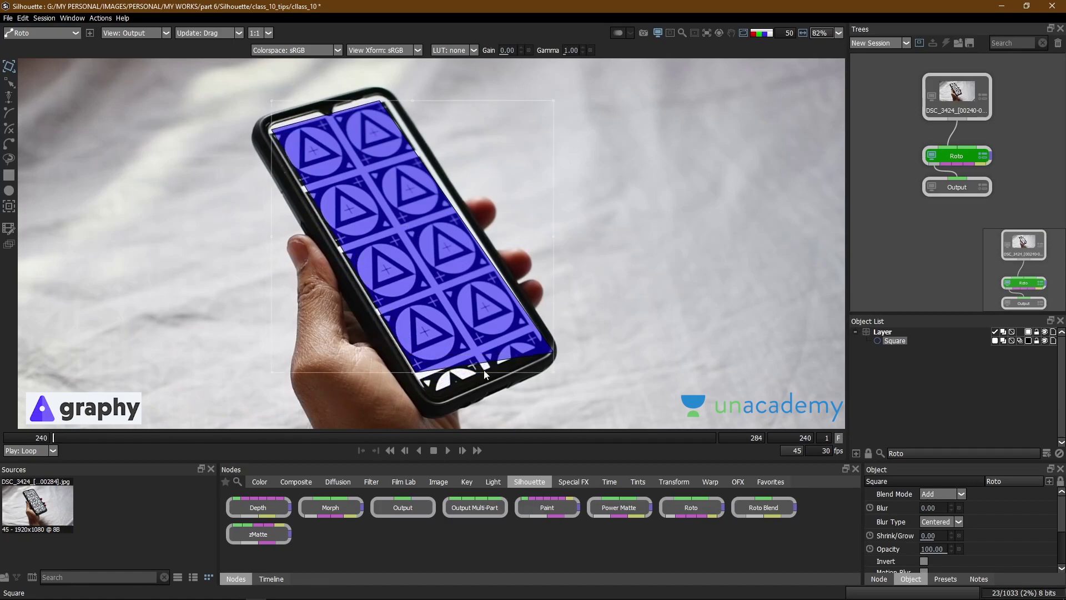
Fine-tune the square's corner points so they line up with the outer edges of the marker pattern.
drag(551, 370, 529, 356)
drag(415, 324, 417, 372)
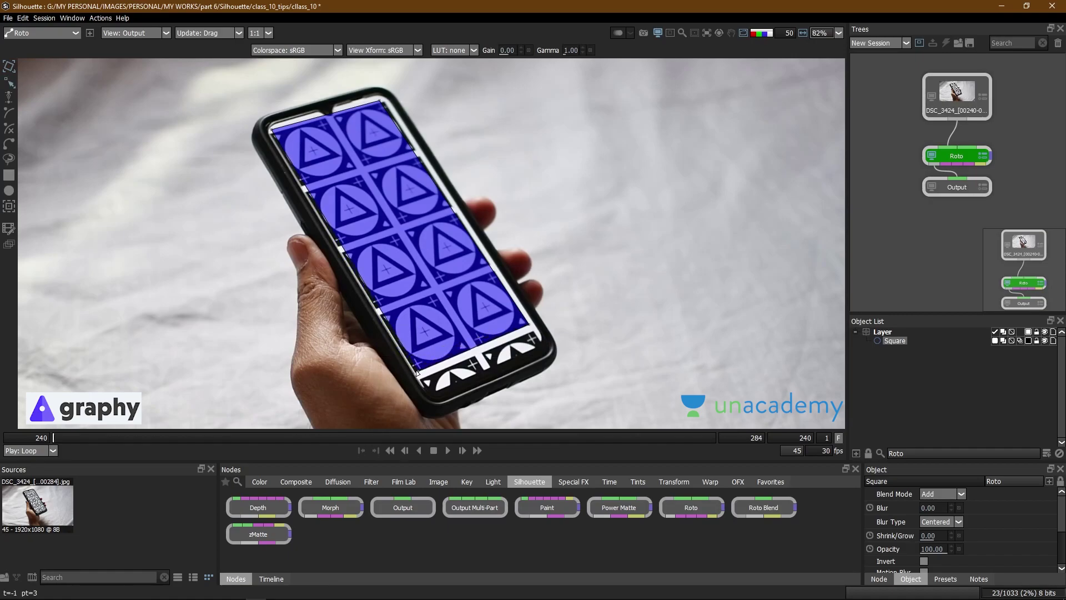
drag(385, 105, 385, 102)
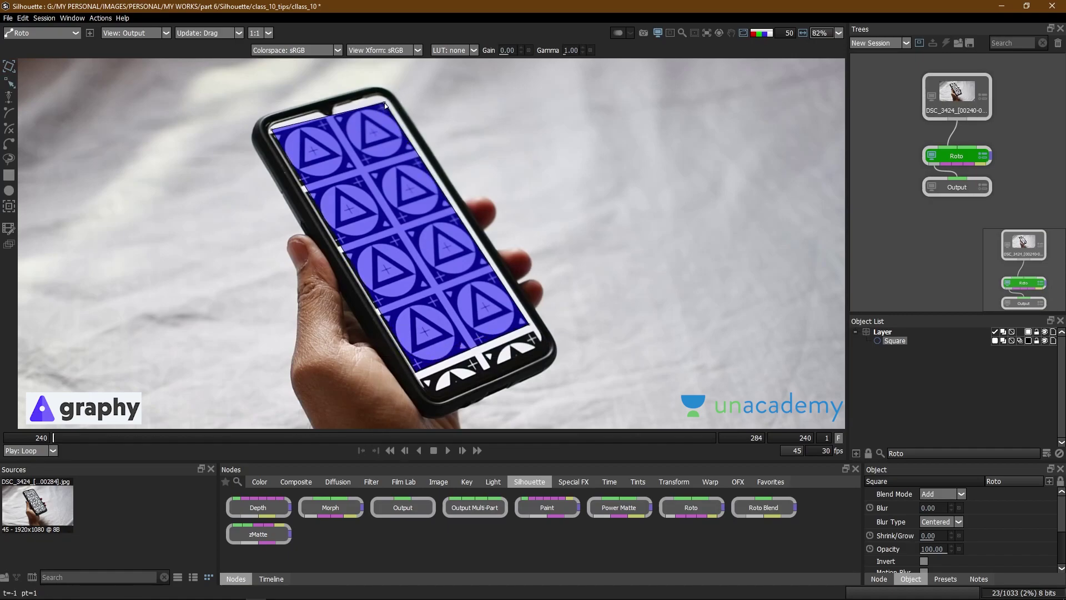
drag(271, 135, 271, 137)
Hide the shape overlay, track the square forward to frame 284 with the Mocha tracker, and colour its outline red.
key(d)
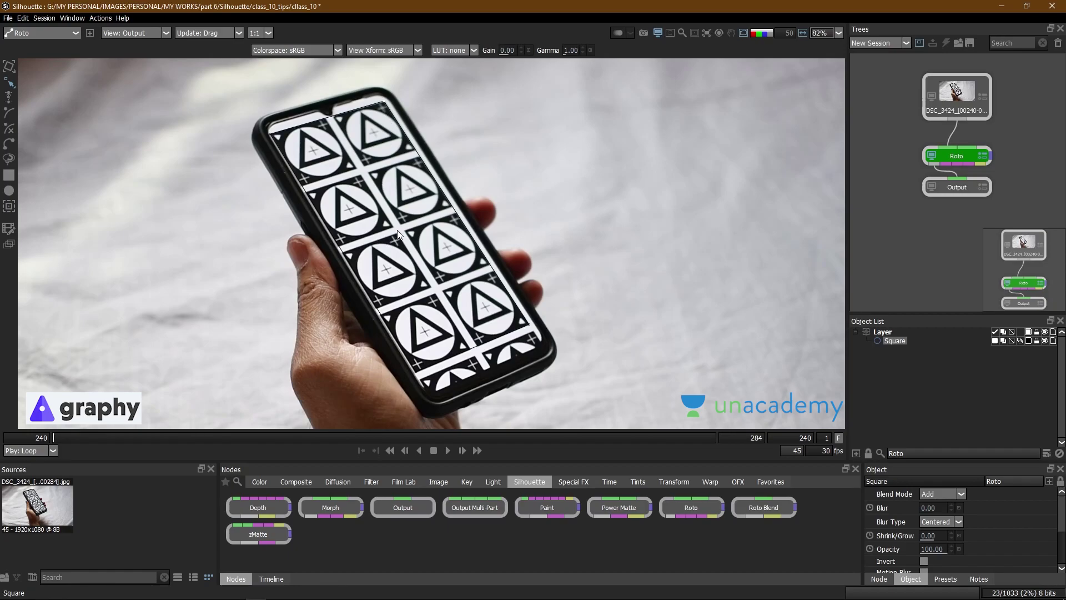
key(t)
drag(408, 224, 395, 231)
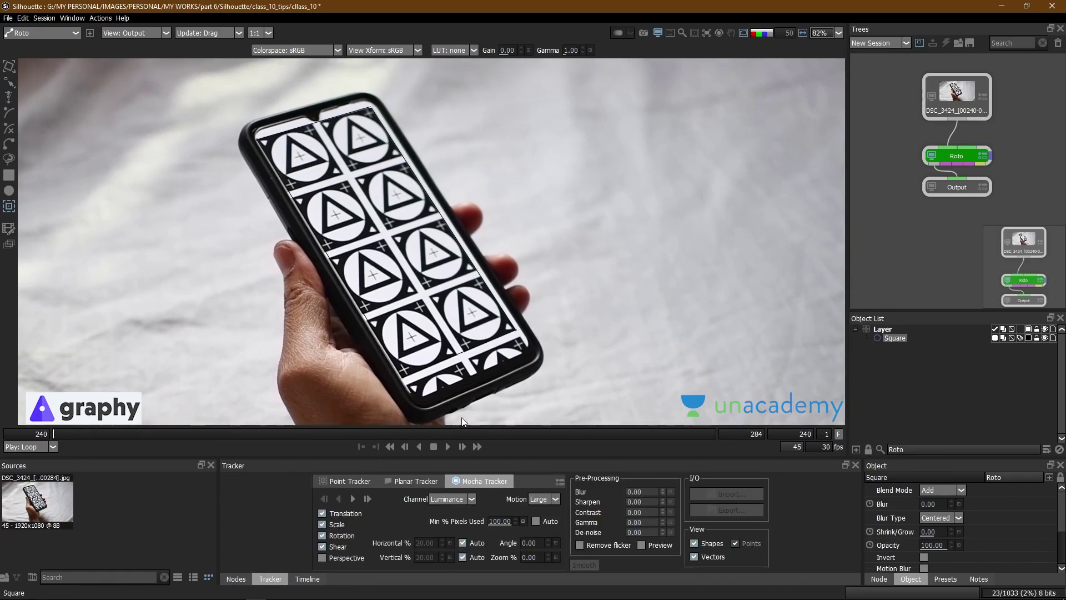
click(352, 499)
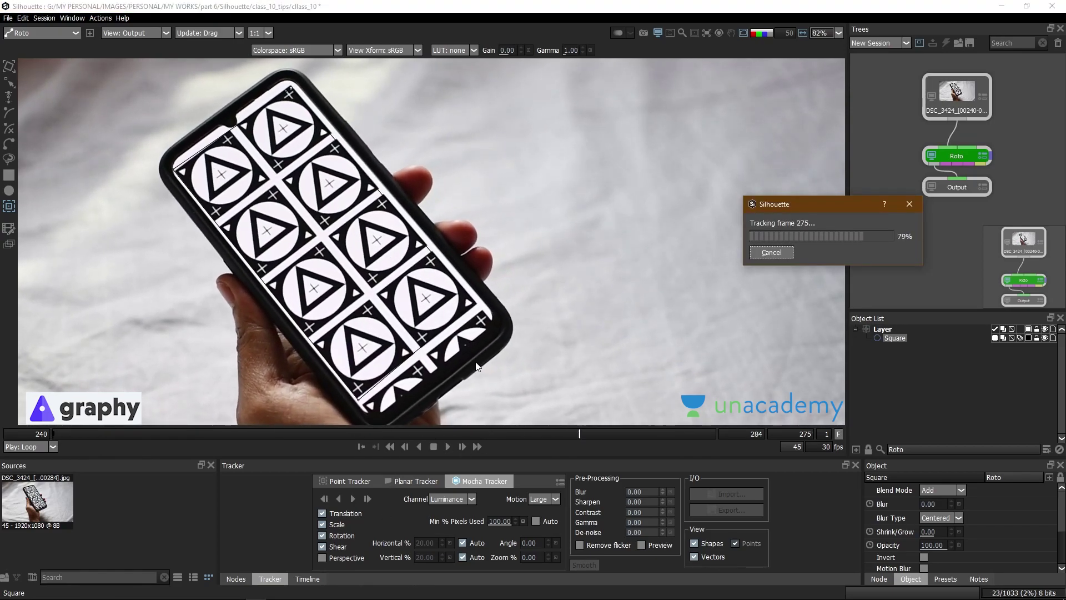
click(1028, 337)
click(1038, 344)
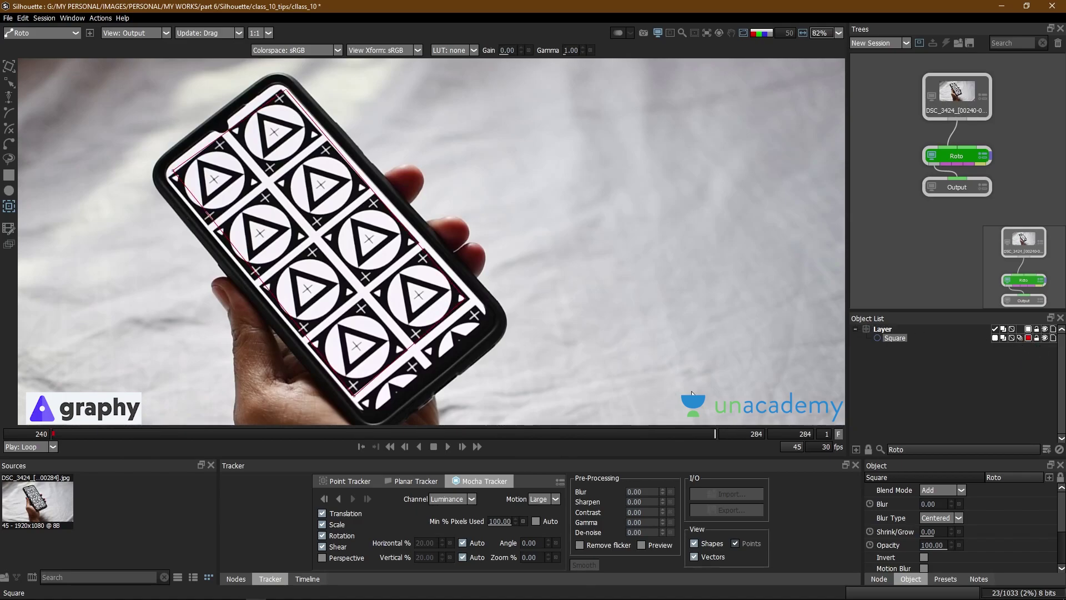
Stabilize the viewer on the tracked layer and go to the last frame, 284.
click(706, 33)
click(715, 46)
click(706, 33)
click(715, 55)
mouse_move(707, 438)
mouse_down()
mouse_move(2, 433)
mouse_move(715, 430)
mouse_up()
Reshape the square at frame 284 by moving its corner points back onto the edges of the marker pattern.
scroll(267, 174, up, 5)
drag(280, 109, 262, 163)
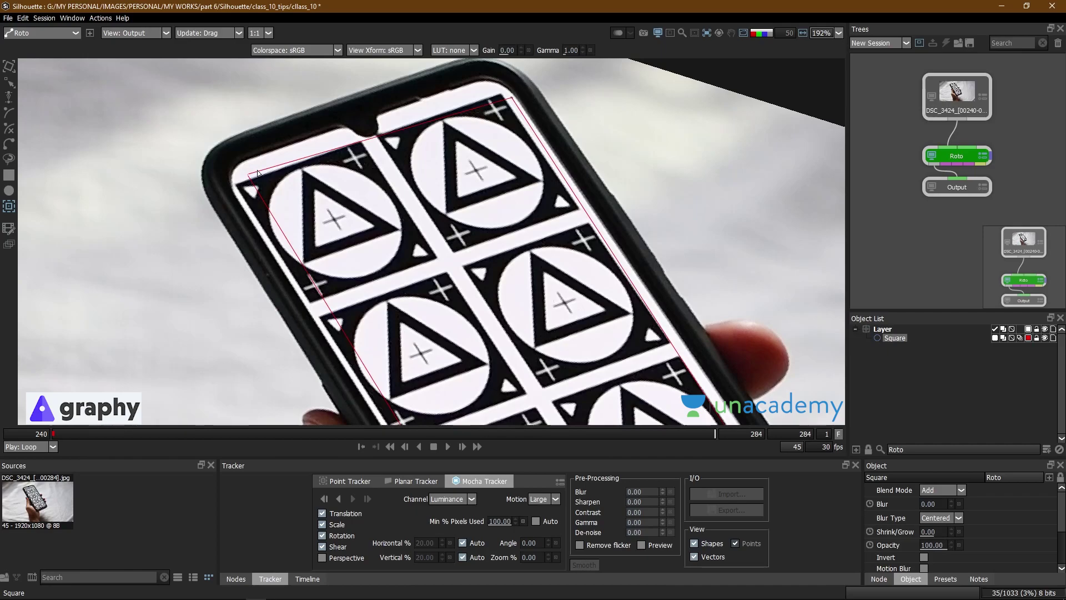
click(8, 66)
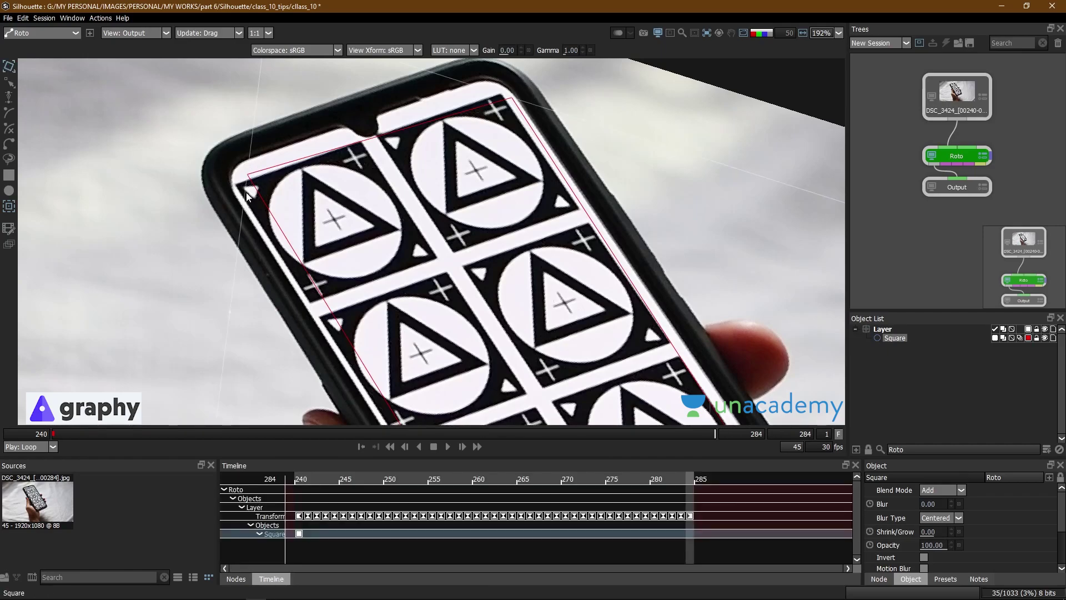
key(r)
drag(266, 142, 240, 185)
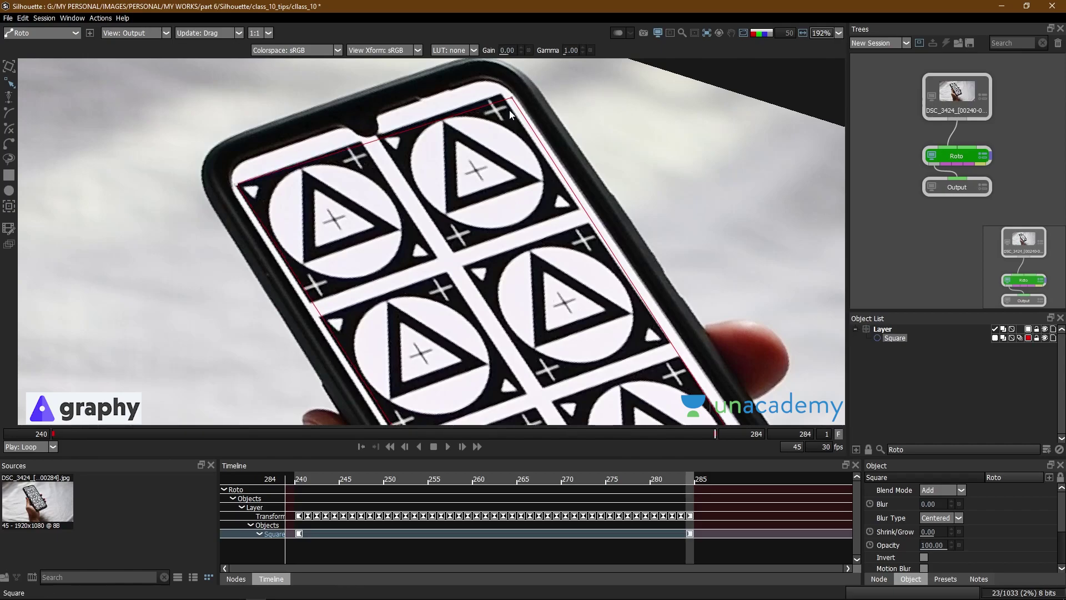
drag(511, 100, 502, 94)
scroll(577, 288, down, 5)
drag(579, 333, 455, 133)
scroll(483, 166, up, 5)
drag(656, 299, 666, 303)
drag(380, 414, 381, 411)
Return to frame 240 and refine the square's corner alignment with the marker pattern.
drag(189, 434, 9, 453)
drag(382, 413, 384, 416)
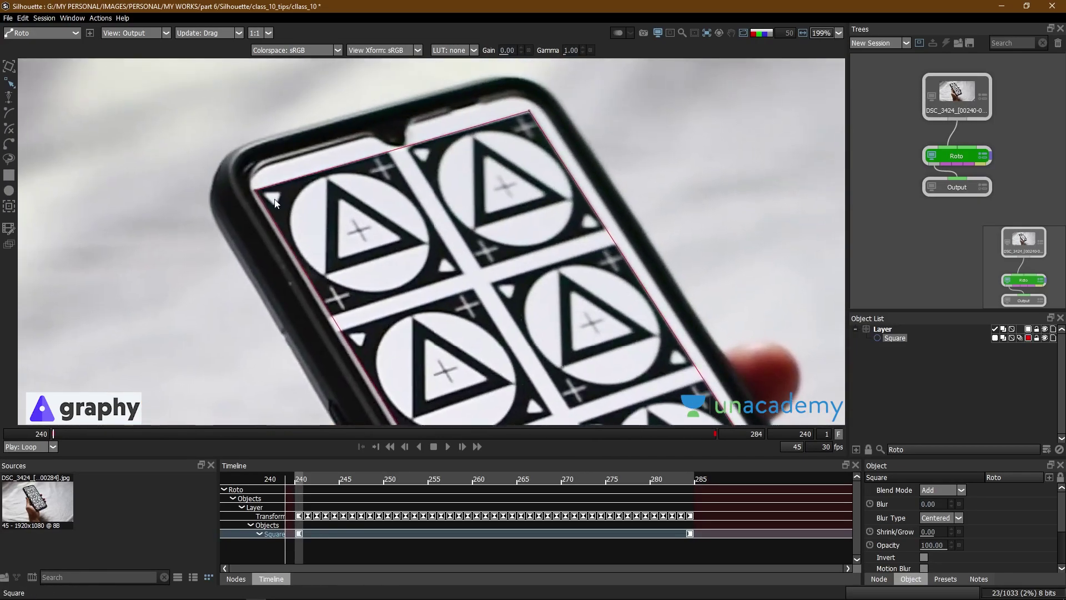
scroll(472, 205, down, 8)
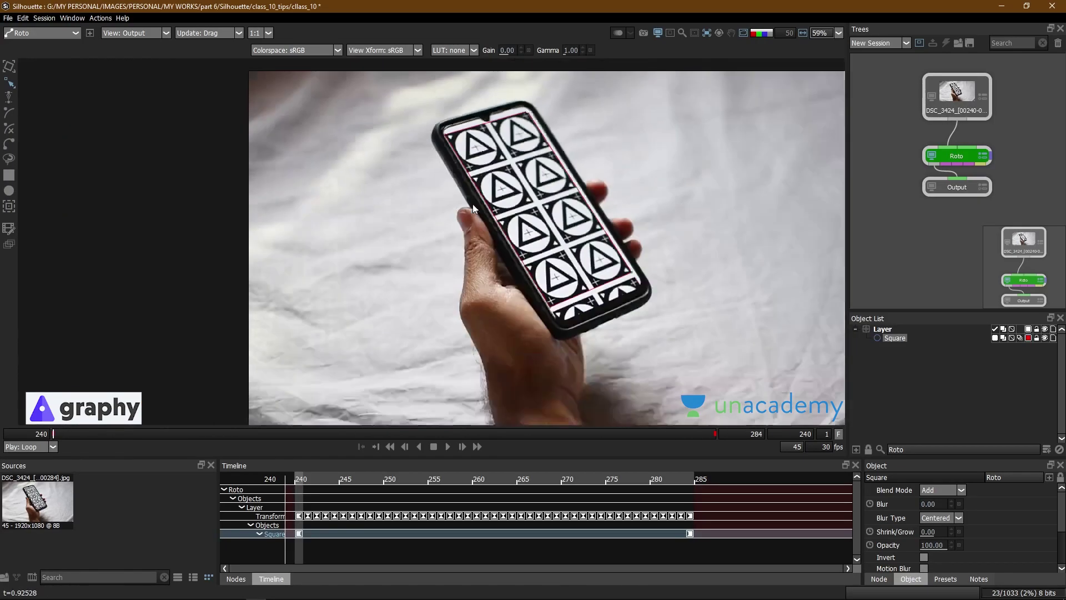
Go to frame 265 and correct the square's upper corners to match the marker pattern.
scroll(455, 166, up, 3)
click(437, 433)
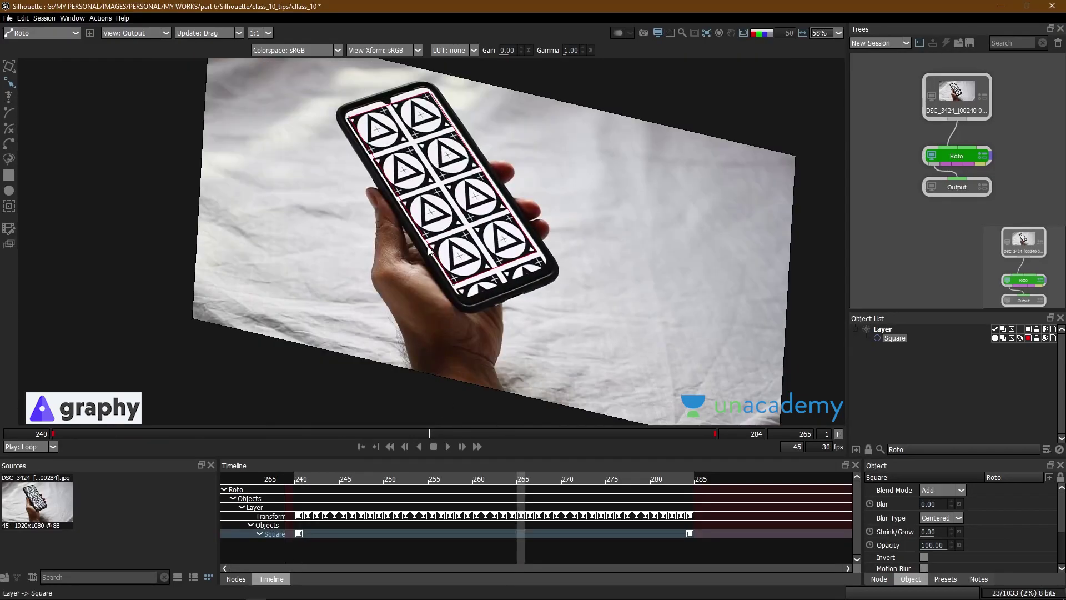
scroll(277, 191, up, 5)
drag(287, 169, 277, 173)
drag(596, 95, 530, 154)
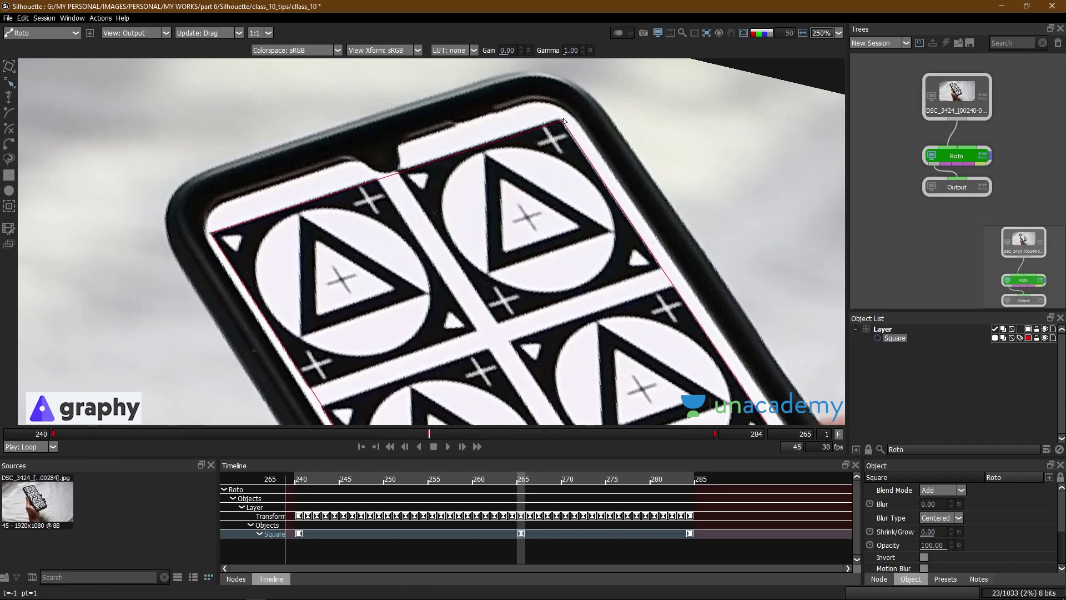
Correct the square at frame 255 and check its edges against the marker pattern.
scroll(540, 310, down, 4)
scroll(540, 310, up, 3)
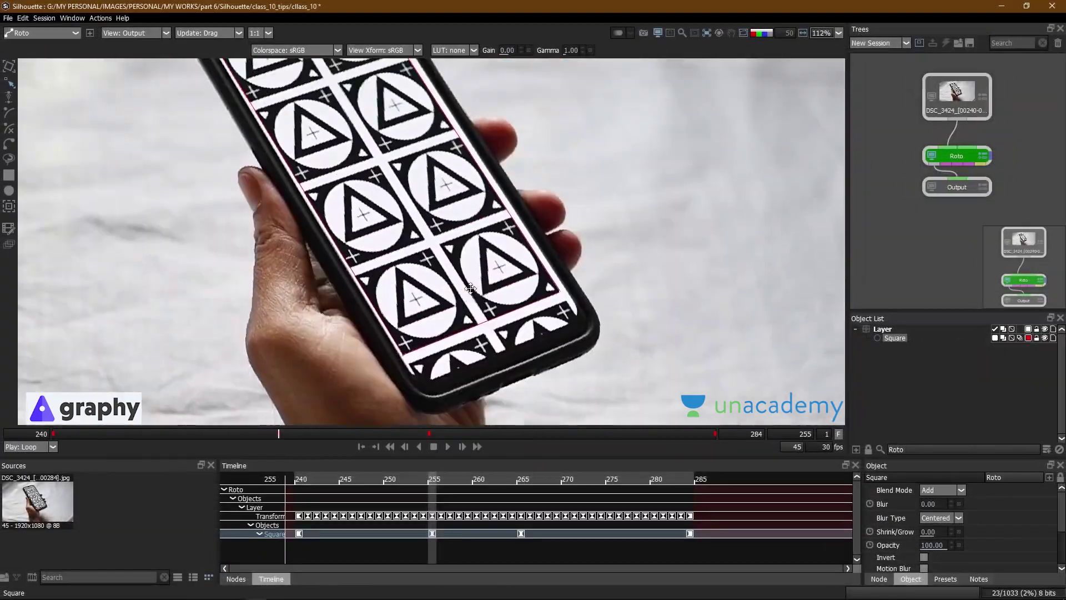
scroll(469, 288, down, 3)
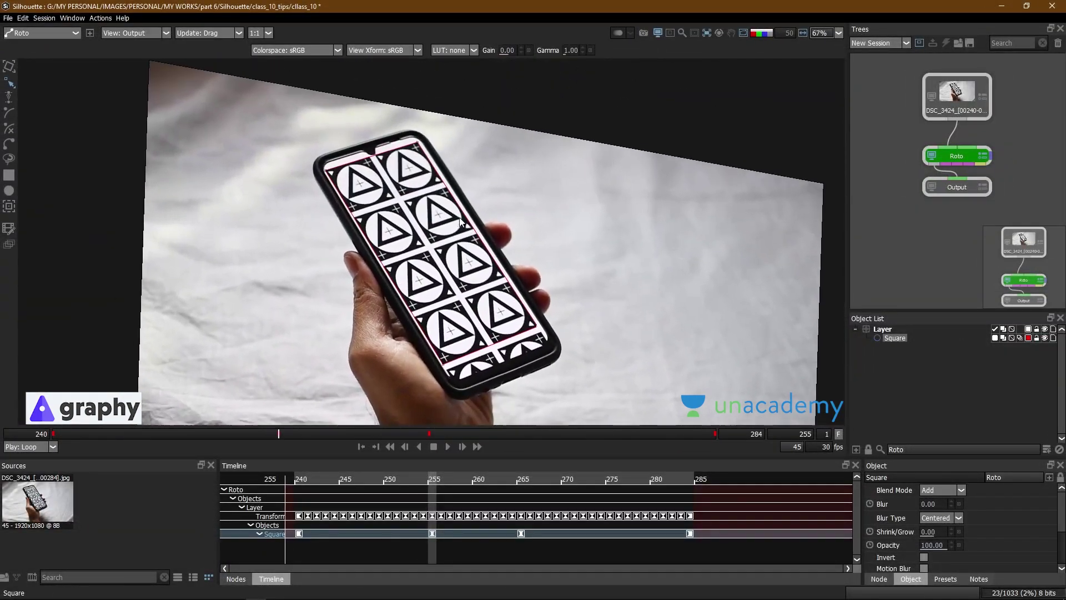
scroll(408, 167, up, 2)
scroll(406, 166, up, 1)
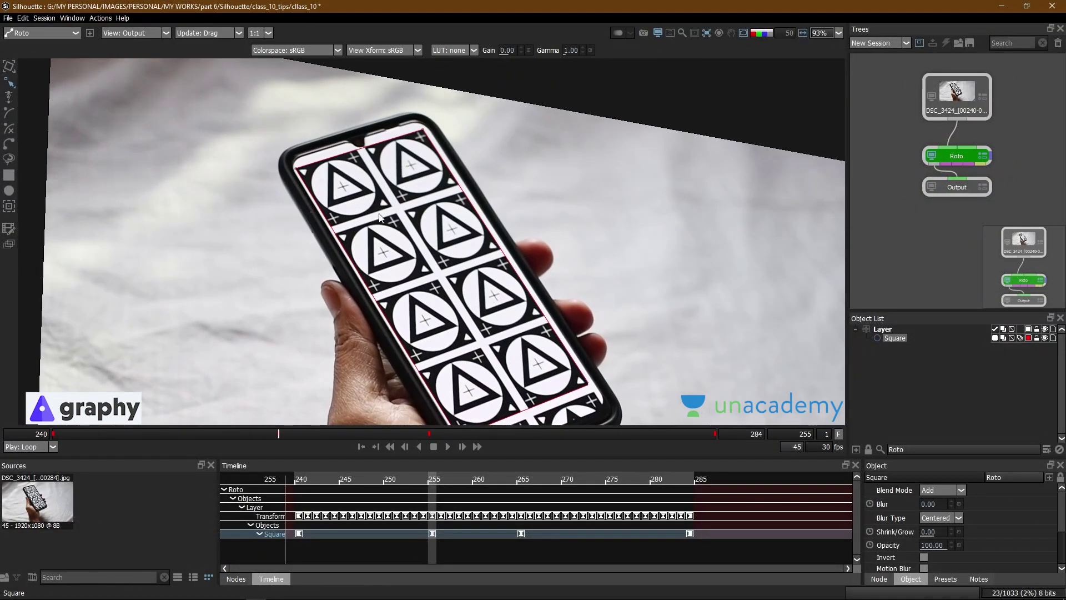
drag(457, 251, 444, 217)
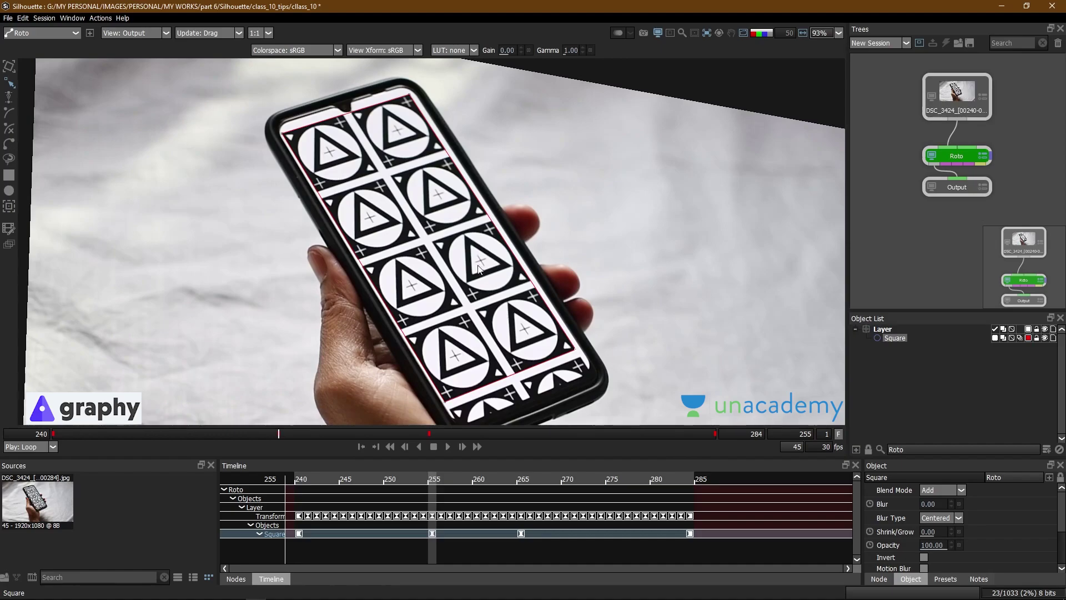
scroll(418, 192, up, 2)
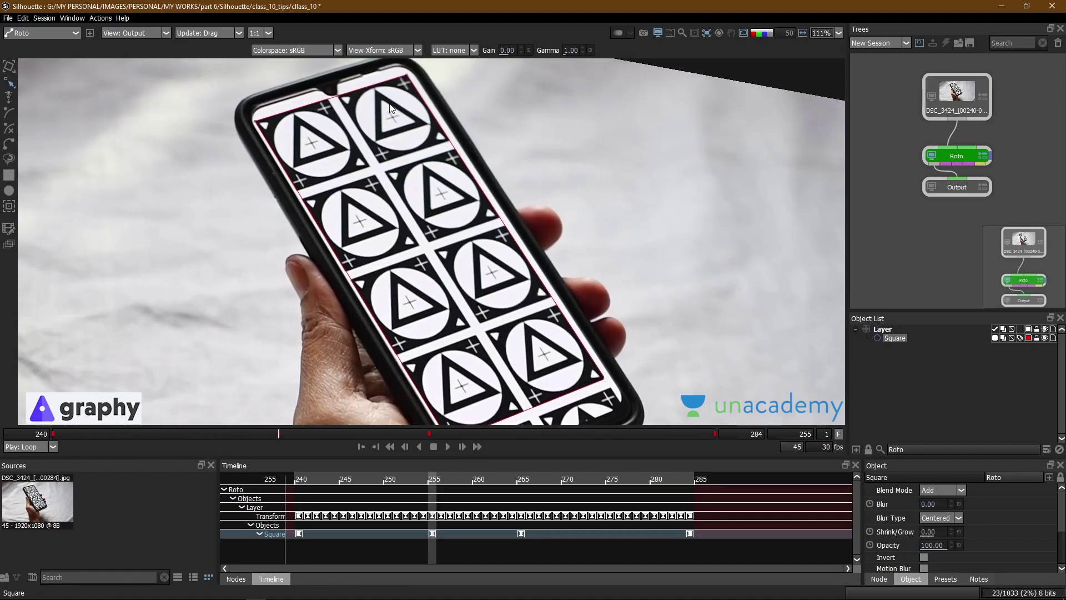
drag(372, 231, 368, 235)
drag(347, 310, 298, 325)
Turn on multi-frame keying for the full clip and extend the square's upper corners toward the display edges at frame 277.
key(m)
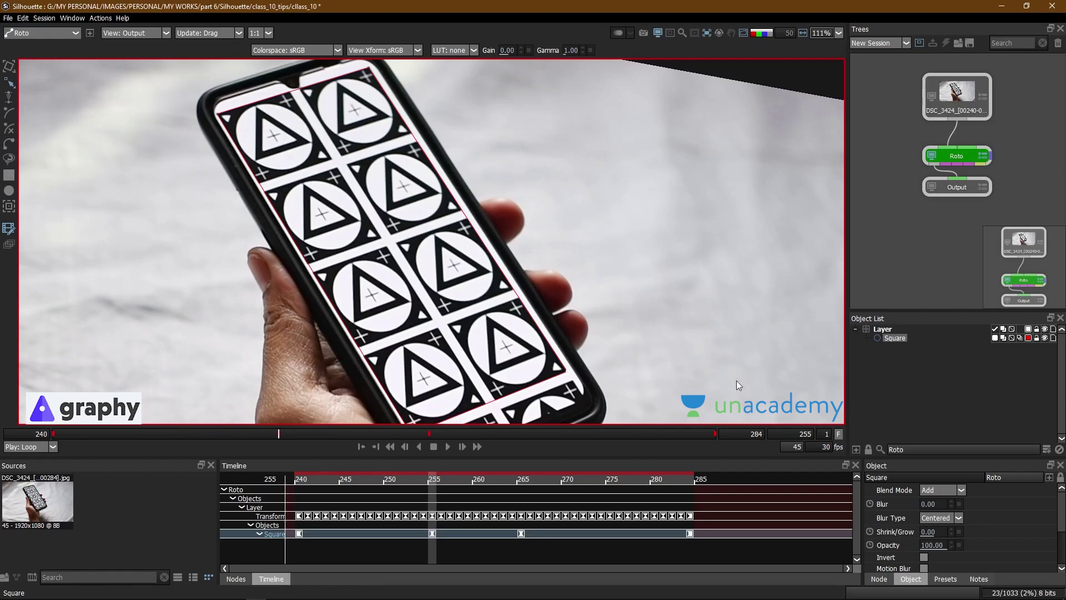
drag(270, 431, 390, 405)
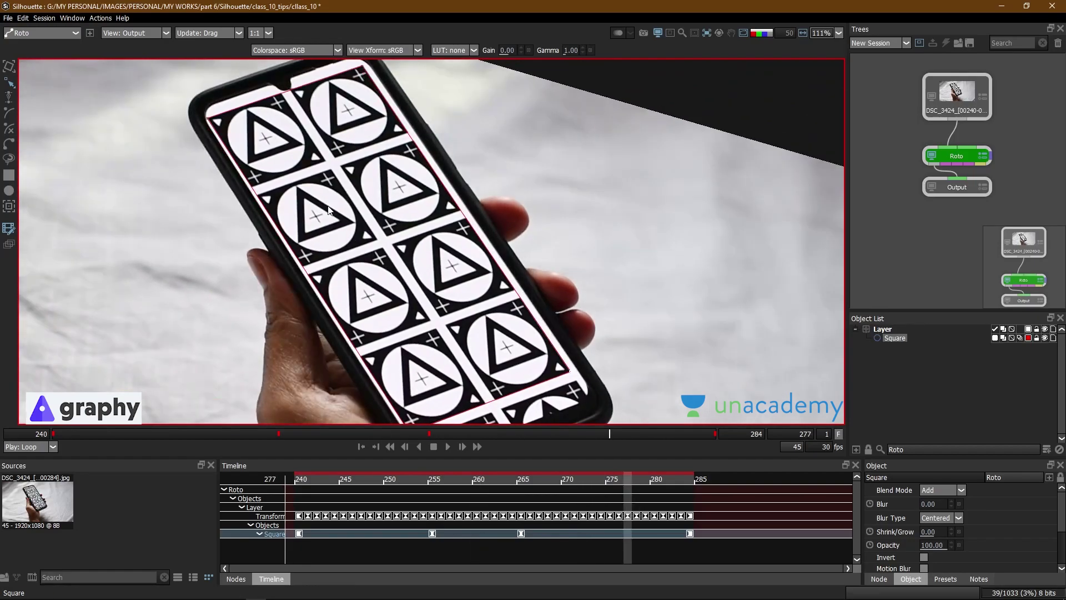
drag(328, 207, 339, 299)
scroll(222, 208, up, 2)
mouse_move(190, 242)
mouse_down()
mouse_move(409, 108)
mouse_move(451, 110)
mouse_move(441, 118)
mouse_up()
drag(442, 247, 371, 90)
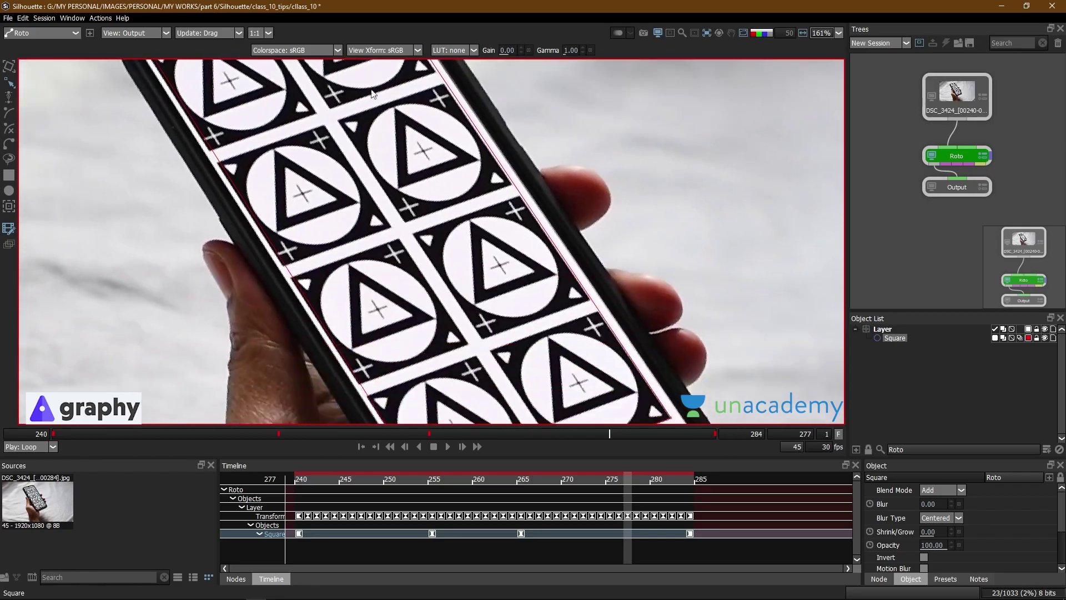
Extend the square's lower corners at frame 277 to the lower edge of the phone's display.
scroll(624, 200, down, 1)
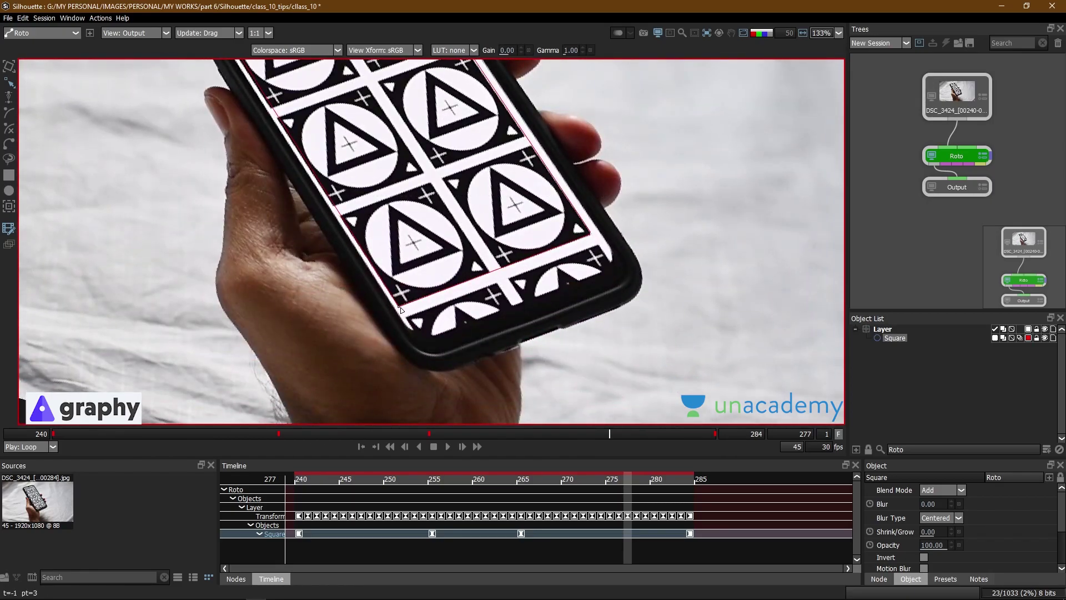
scroll(464, 236, down, 3)
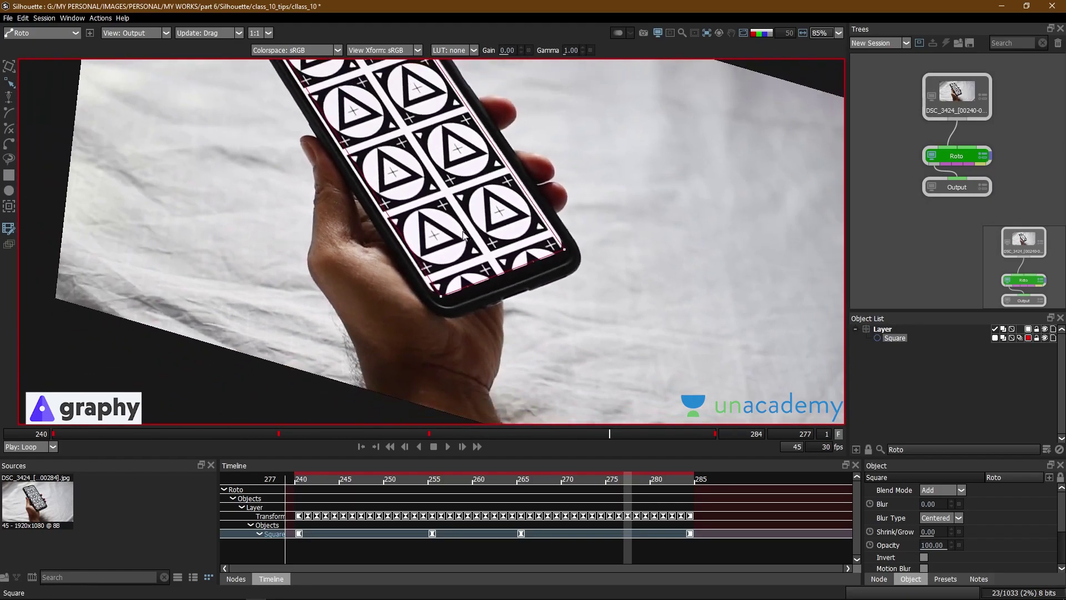
drag(463, 236, 465, 327)
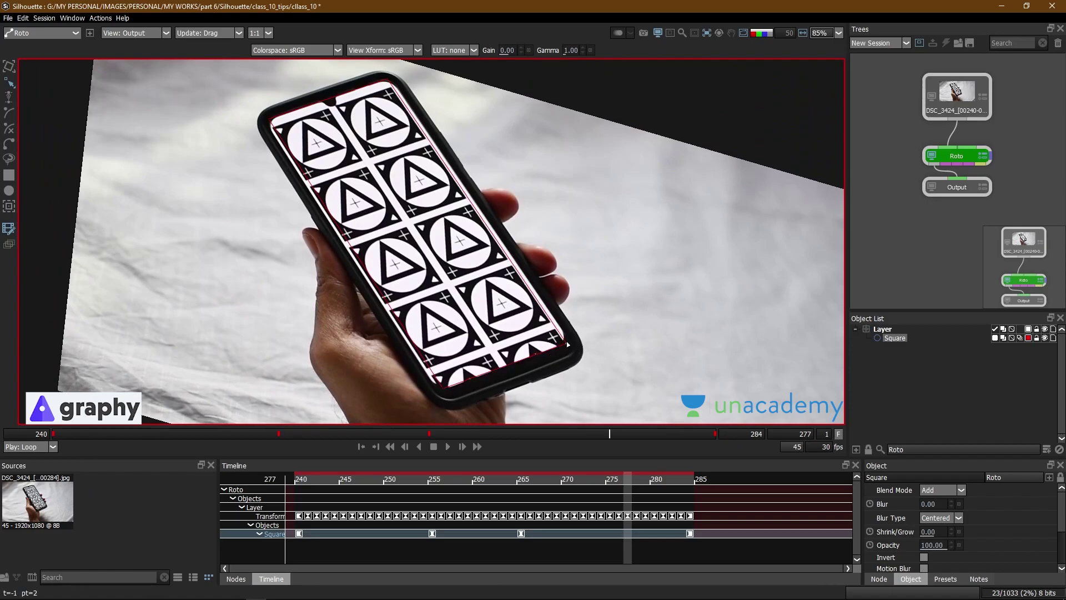
click(567, 341)
drag(481, 191, 499, 228)
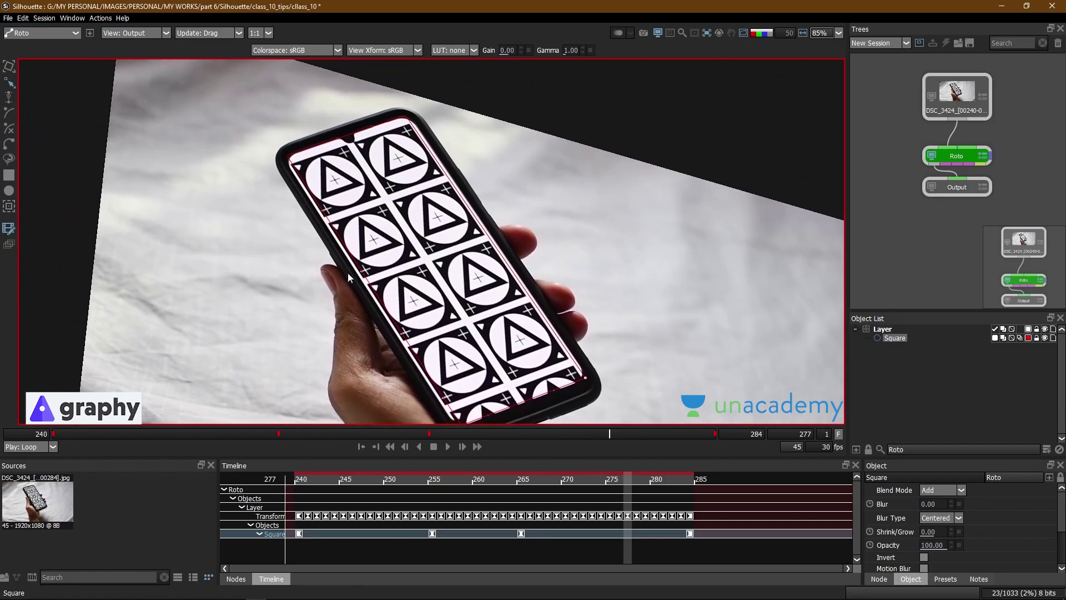
Turn off multi-frame keying and compare the square's edges with the phone's display between frames 240 and 276.
drag(414, 339, 404, 294)
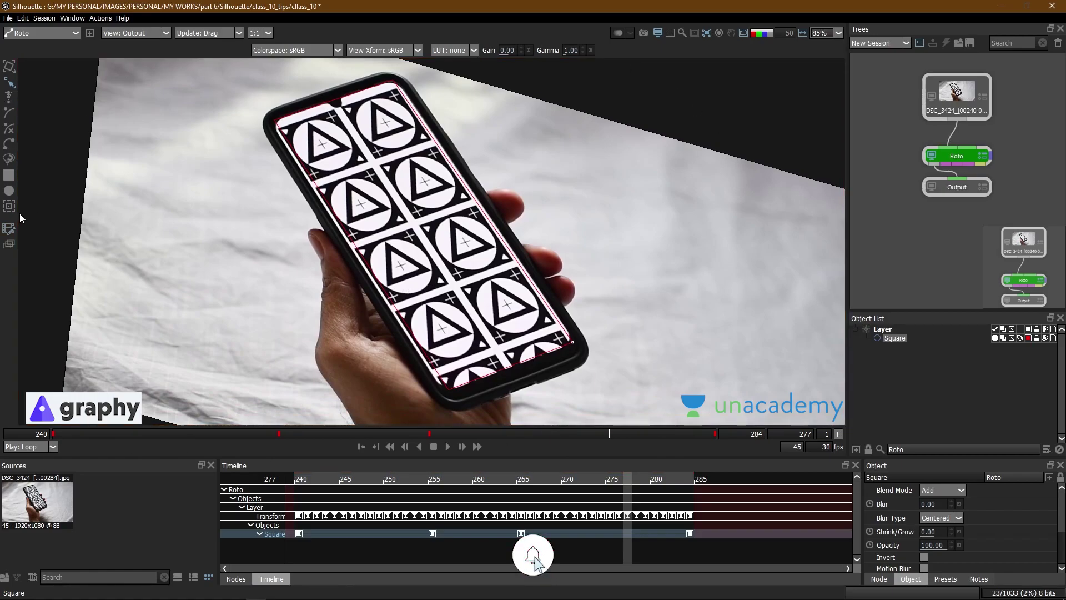
click(9, 229)
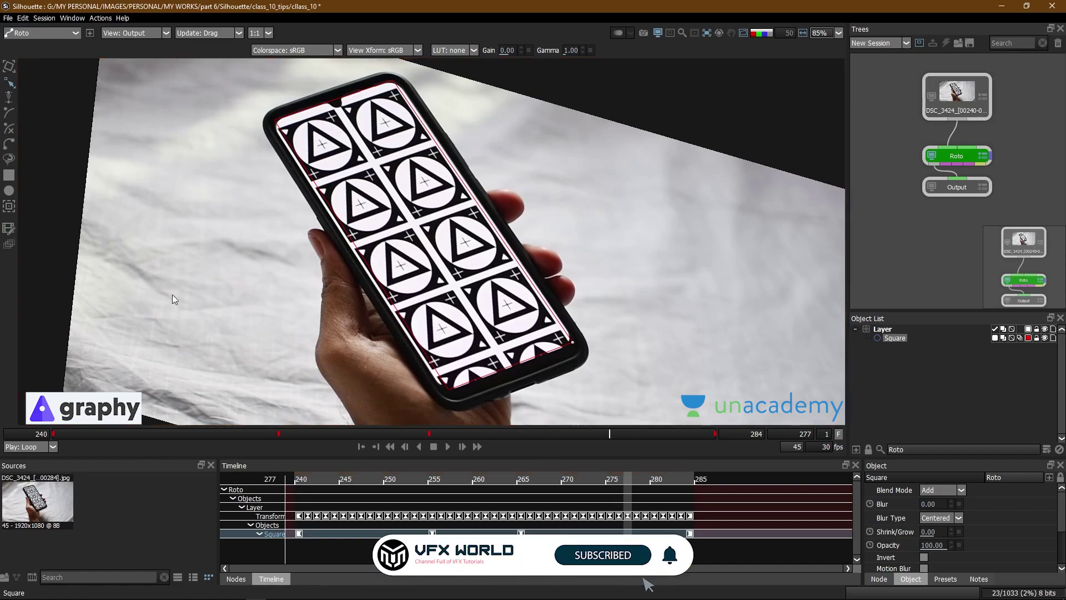
mouse_move(568, 435)
mouse_down()
mouse_move(96, 458)
mouse_move(758, 385)
mouse_move(425, 423)
mouse_move(23, 432)
mouse_move(2, 410)
mouse_up()
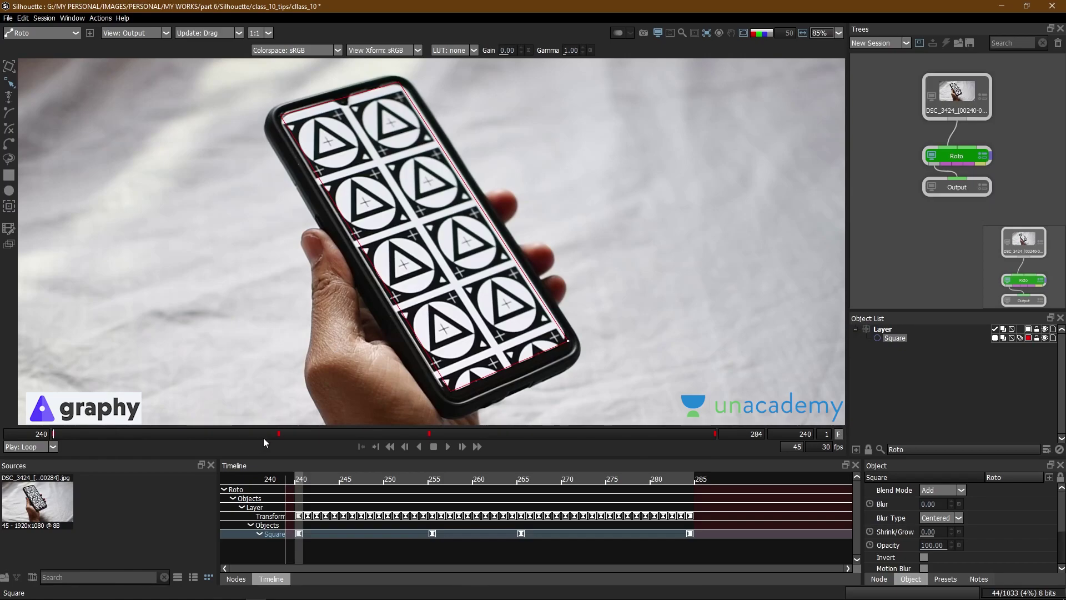
drag(283, 436, 596, 425)
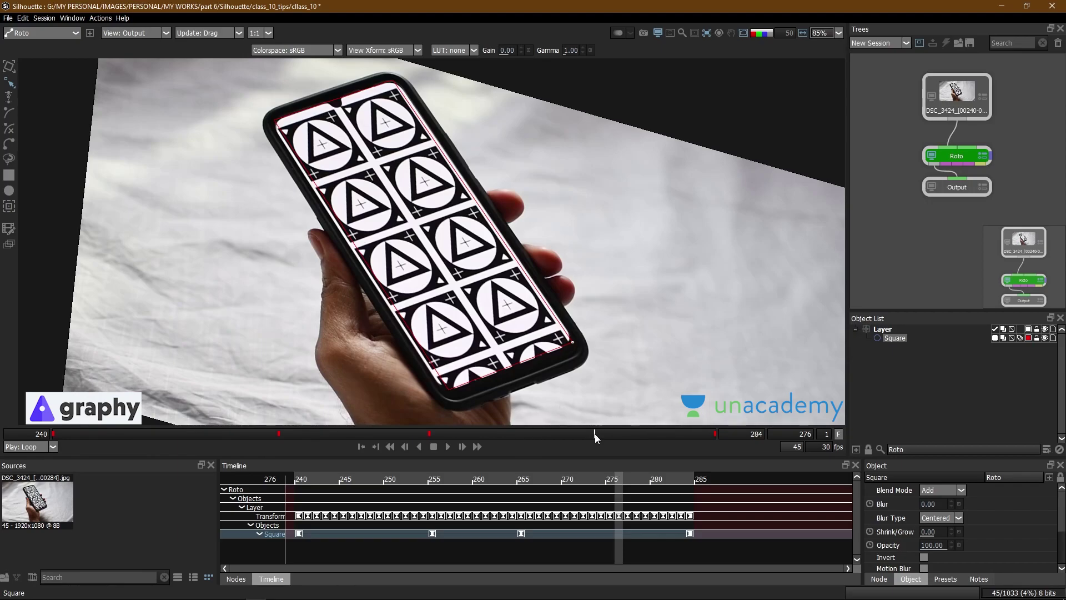
drag(592, 434, 68, 442)
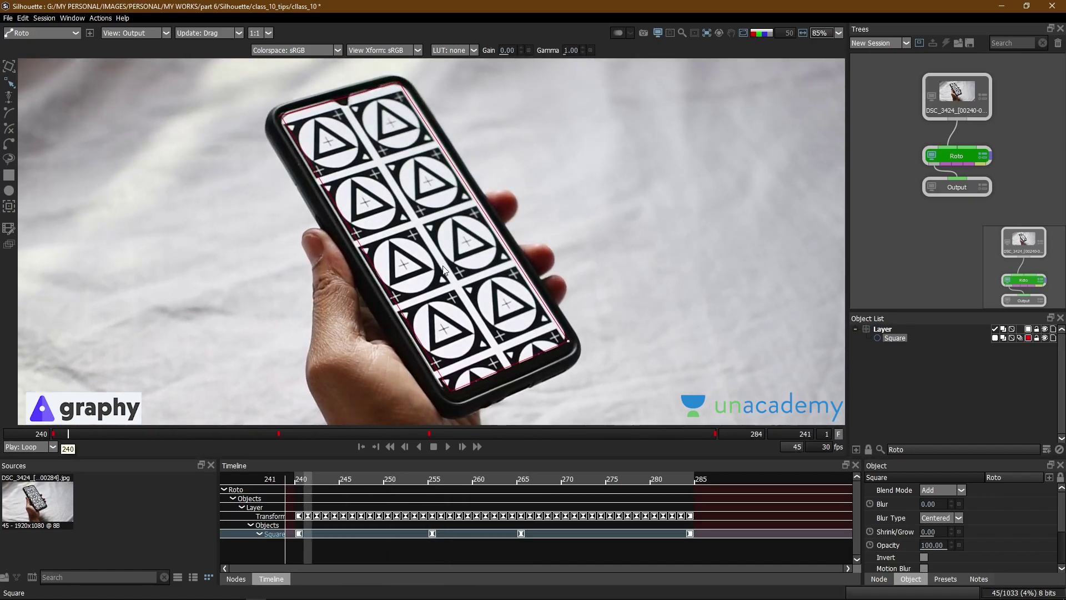
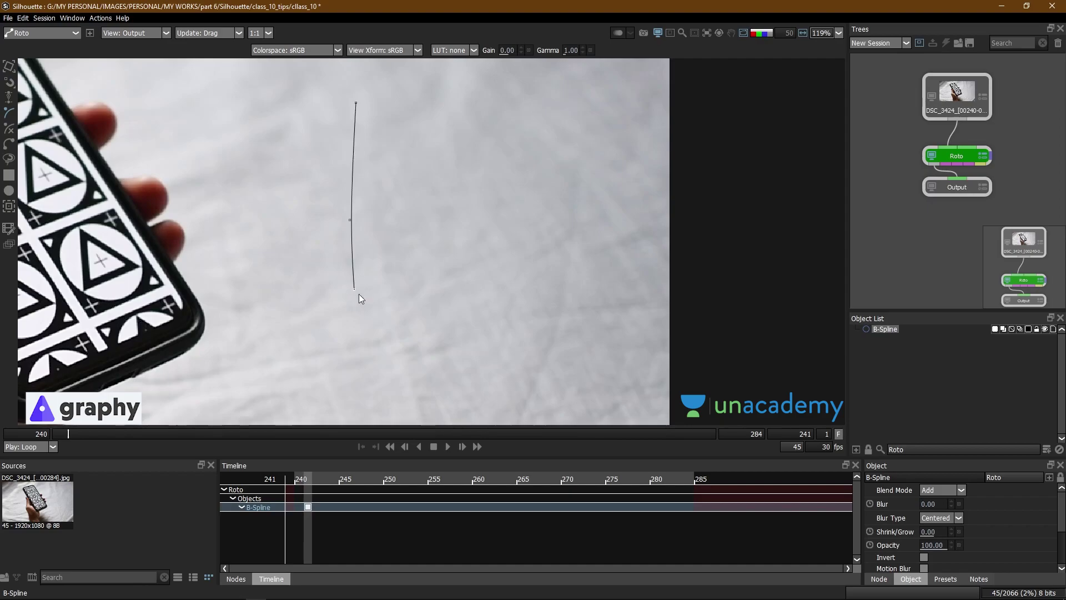
Draw two separate open B-splines side by side on the fabric background at frame 241.
click(386, 329)
key(Return)
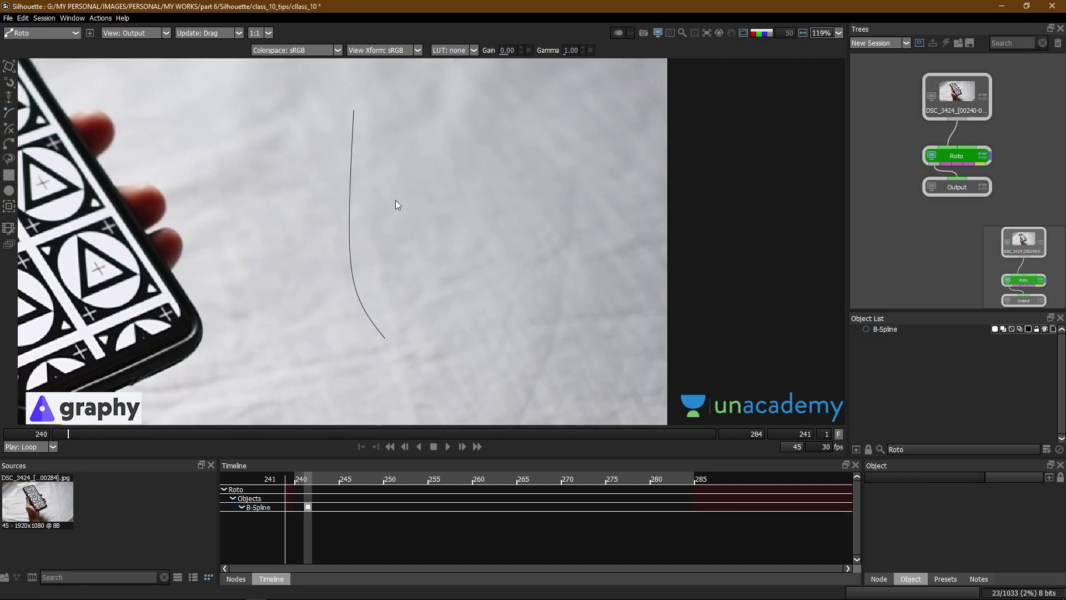
click(434, 101)
click(461, 198)
click(466, 330)
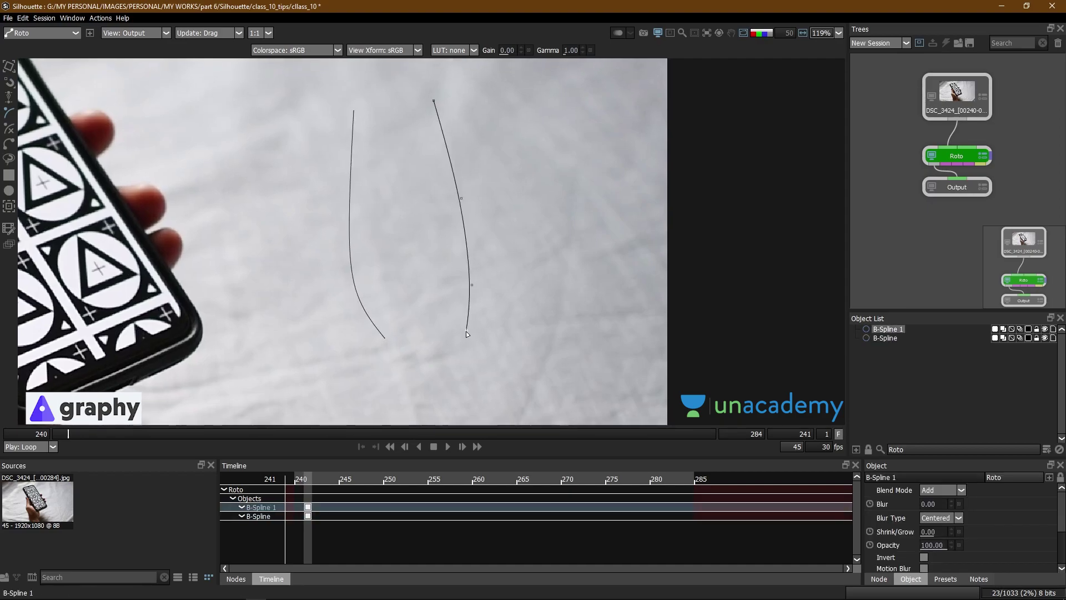
key(Return)
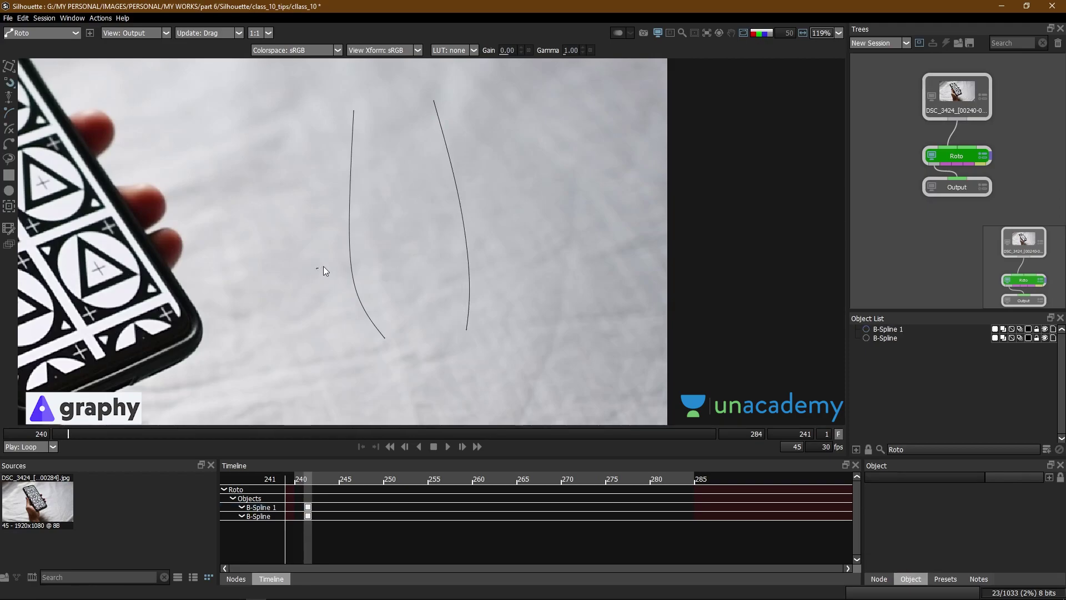
Select both open B-splines and join them at their upper end points.
click(448, 181)
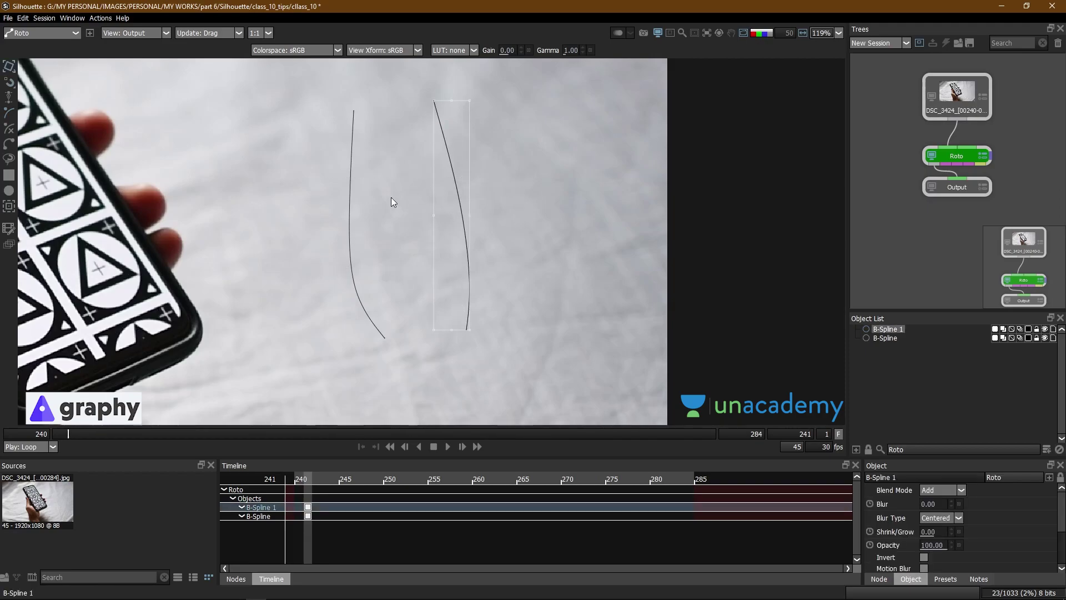
shift+click(349, 205)
key(r)
drag(328, 143, 318, 218)
scroll(394, 184, up, 5)
drag(503, 128, 291, 228)
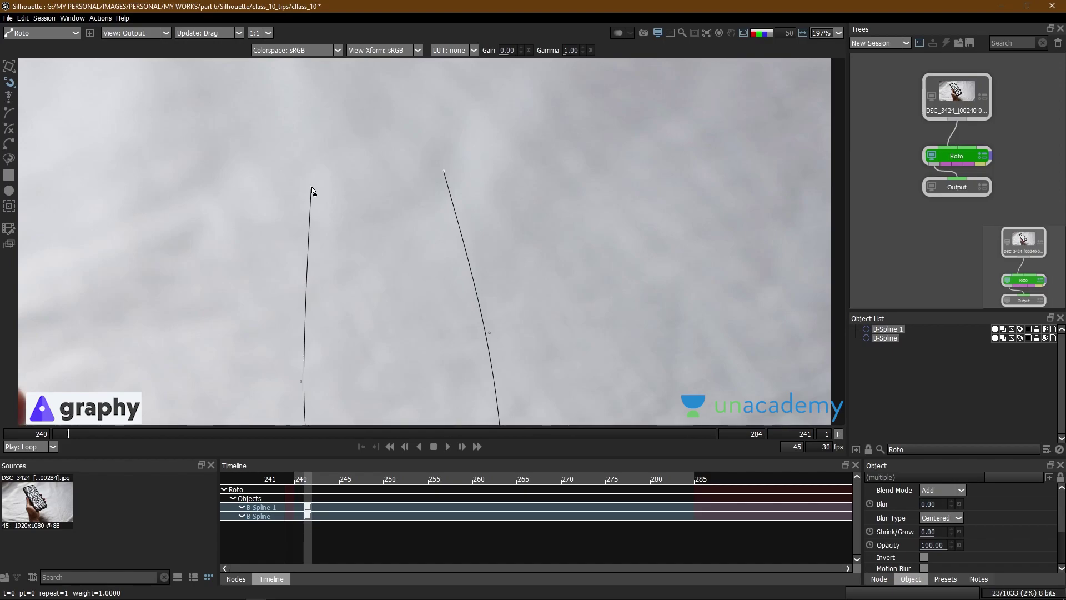
key(j)
scroll(414, 185, down, 5)
scroll(395, 211, up, 3)
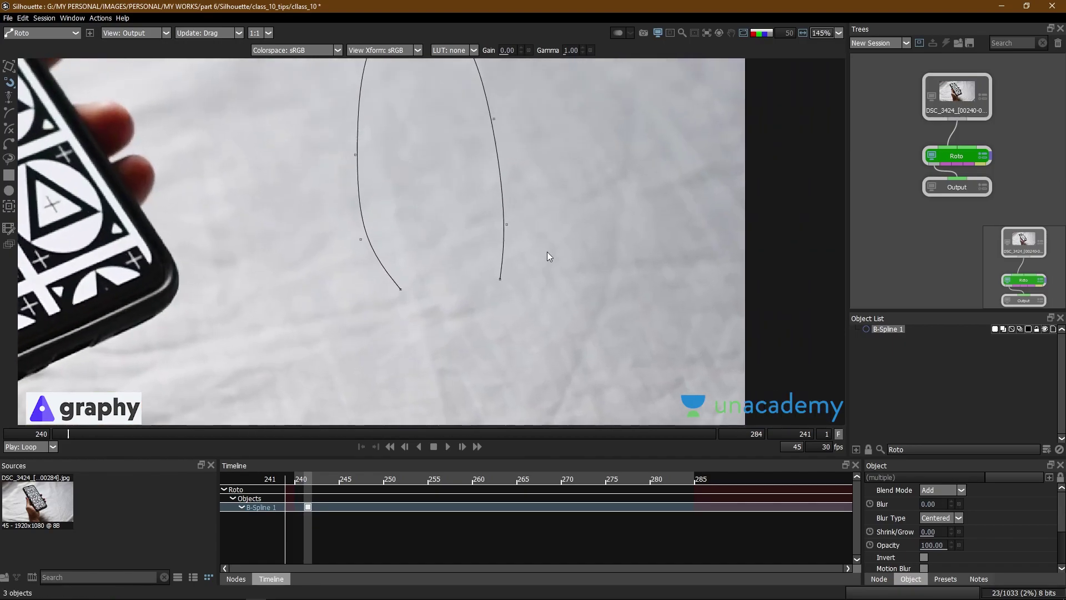
Select the joined spline's lower end points and close the shape between them.
scroll(467, 230, up, 1)
drag(528, 250, 288, 357)
scroll(428, 179, down, 2)
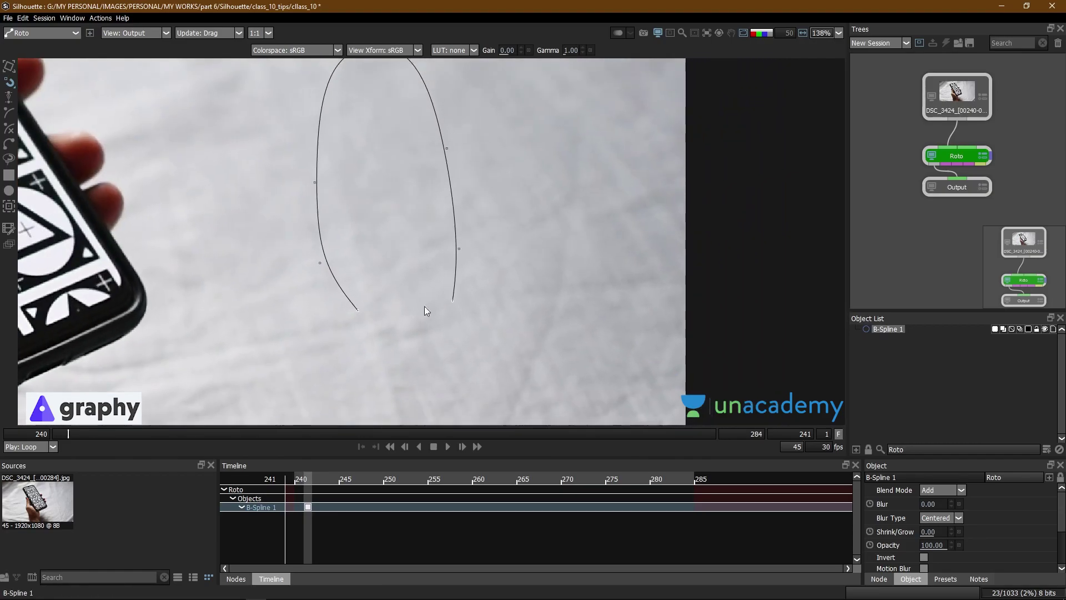
mouse_move(361, 182)
mouse_down()
mouse_move(364, 231)
mouse_move(390, 196)
mouse_up()
drag(338, 334, 491, 282)
right_click(364, 306)
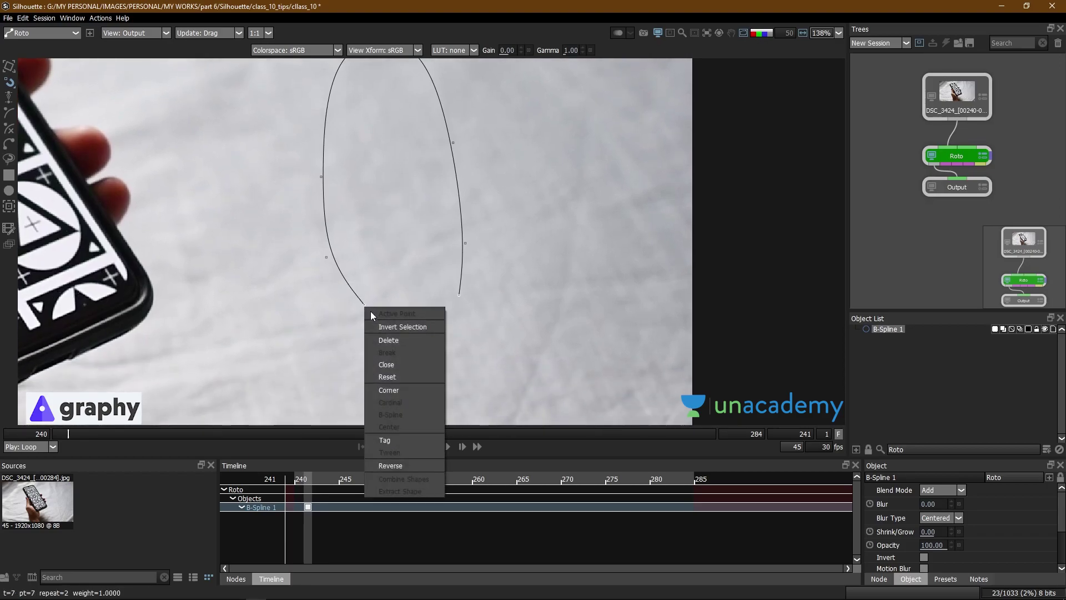
click(386, 364)
drag(402, 171, 397, 200)
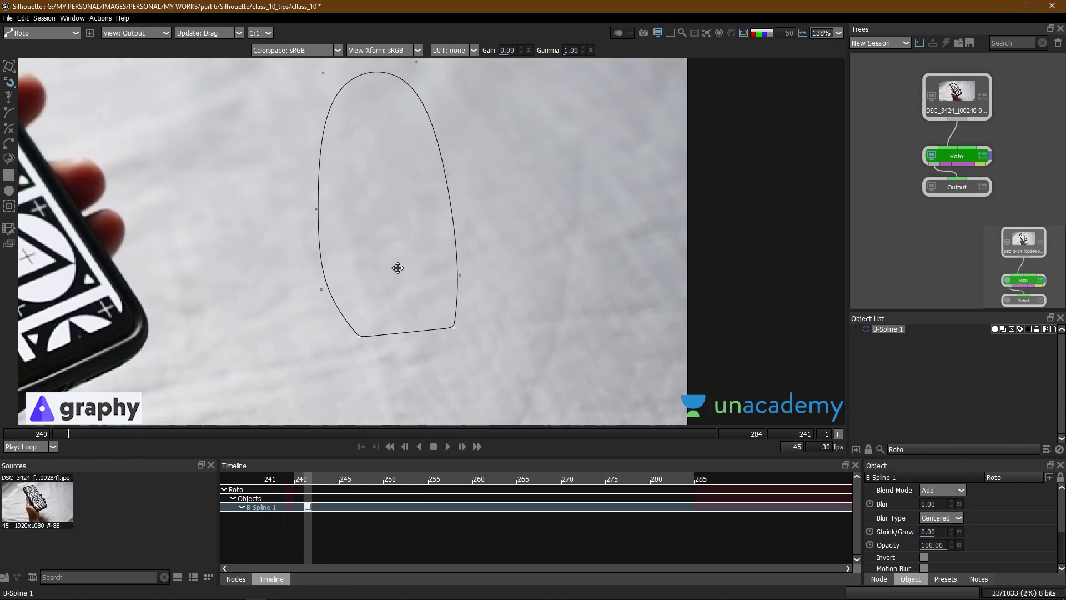
scroll(411, 198, down, 3)
click(414, 224)
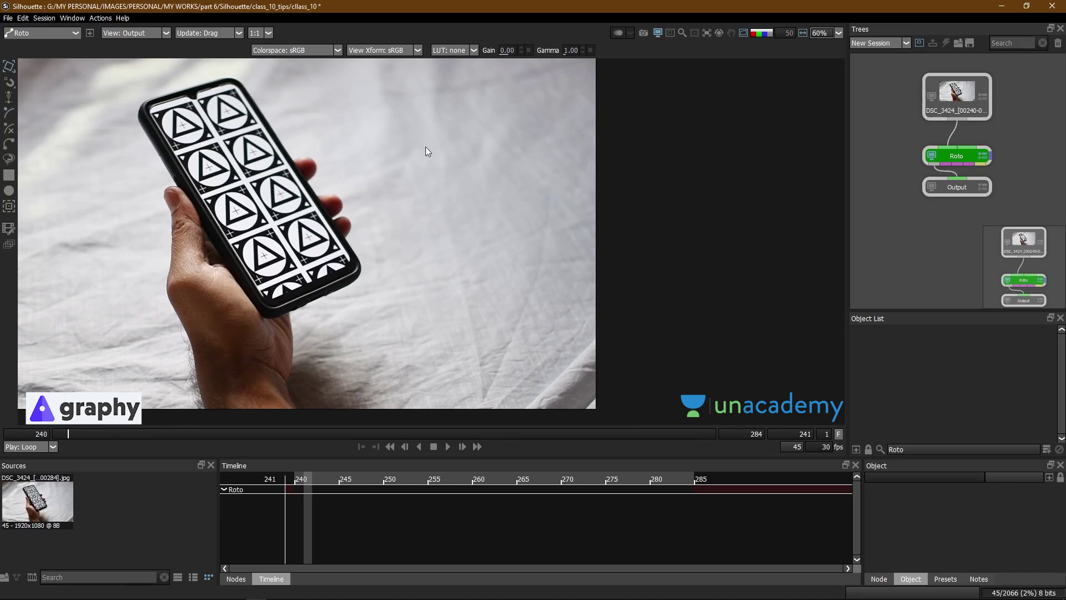
Draw a closed, roughly circular B-spline with six points on the fabric beside the hand and switch to transforming it.
click(404, 140)
click(396, 197)
click(413, 228)
click(459, 230)
click(494, 178)
click(455, 126)
click(403, 140)
drag(490, 137, 469, 211)
scroll(496, 134, up, 1)
key(t)
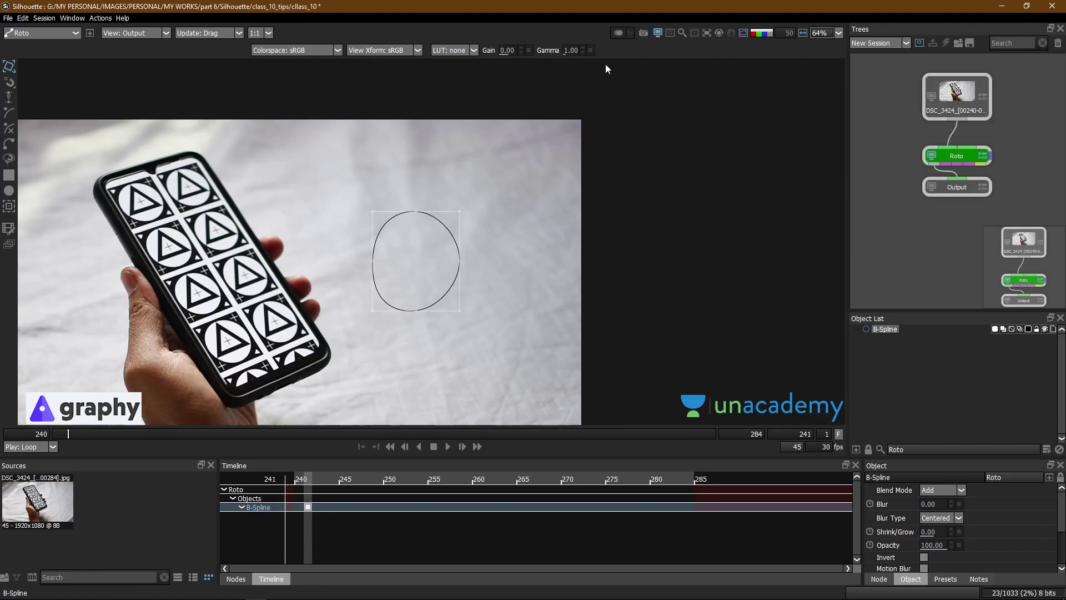
Take a viewer snapshot, try the snapshot comparison, and toggle the viewer preview off and on.
drag(555, 111, 635, 90)
click(645, 33)
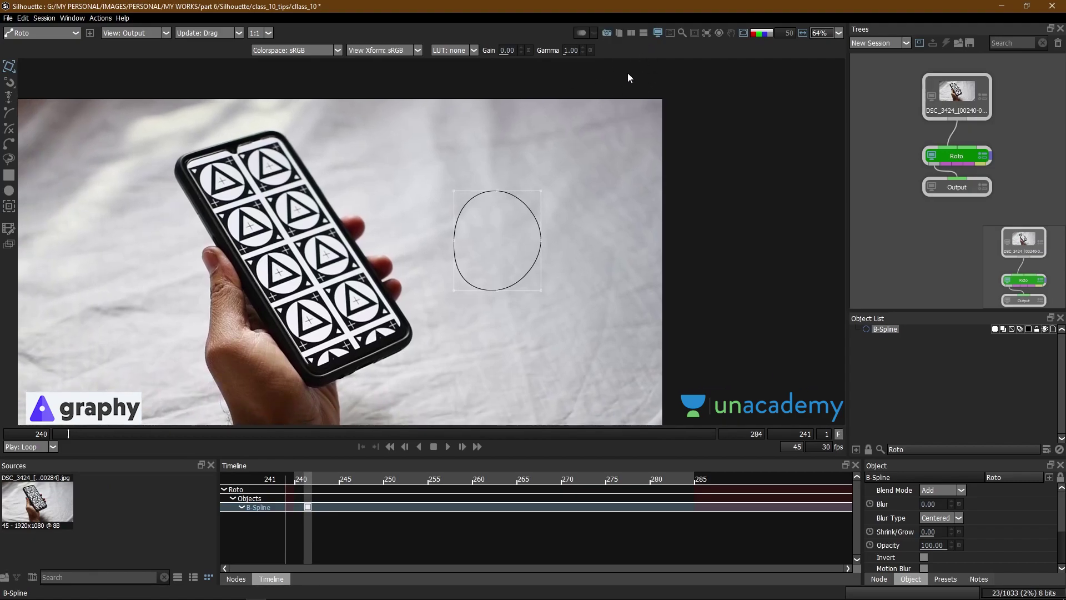
click(620, 35)
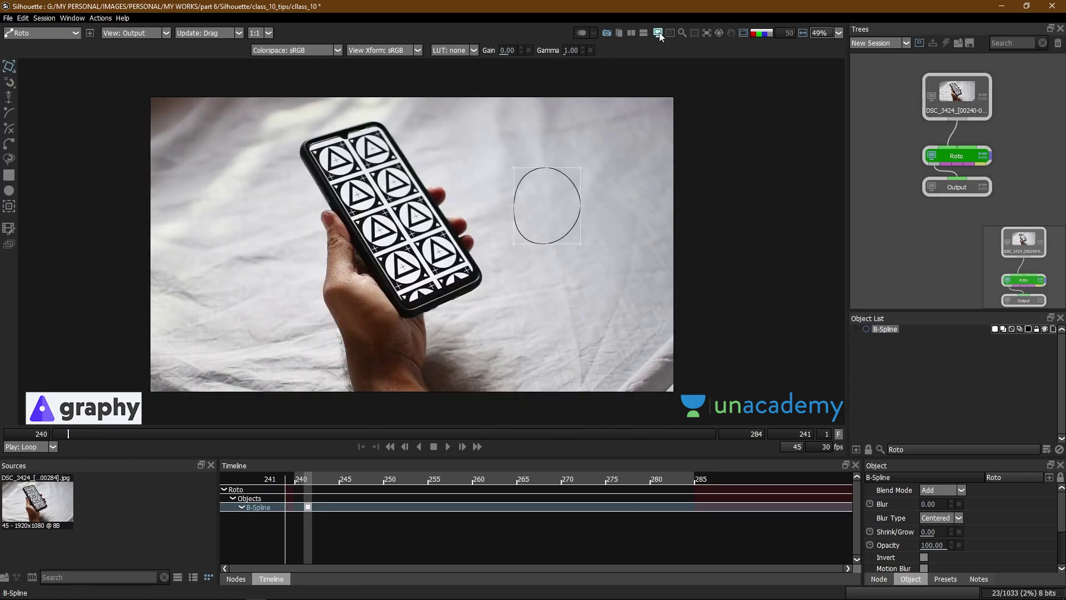
click(658, 34)
click(659, 33)
click(658, 33)
click(657, 33)
click(657, 32)
click(657, 33)
Turn on the region of interest and crop it around the phone and hand to about 683x686 at 522,105.
click(671, 35)
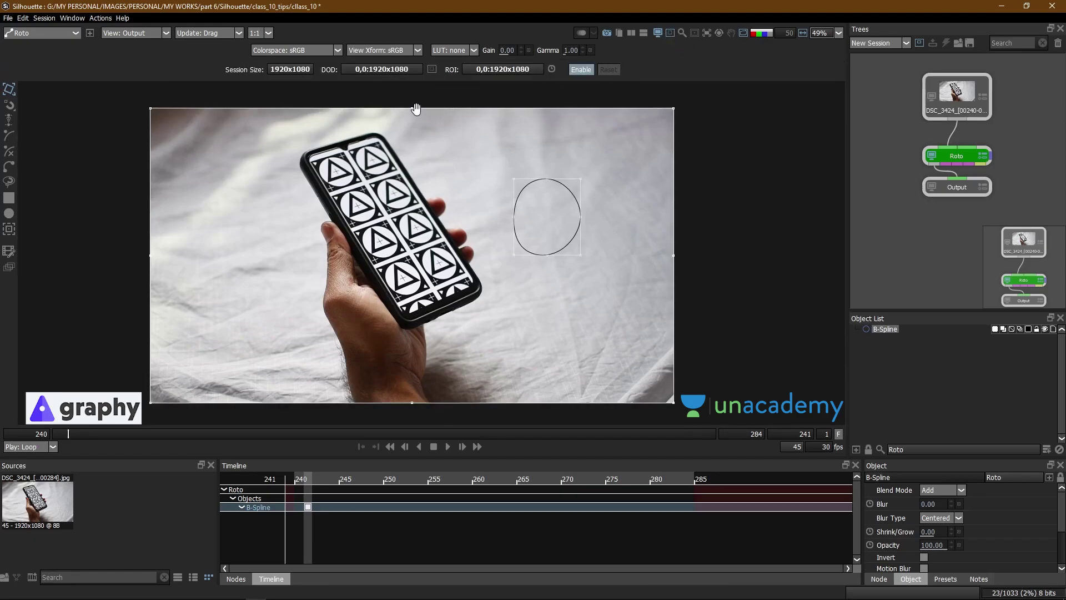
drag(411, 115, 408, 138)
drag(674, 271, 479, 278)
drag(149, 272, 292, 277)
drag(383, 403, 400, 328)
drag(416, 266, 422, 288)
scroll(422, 288, up, 1)
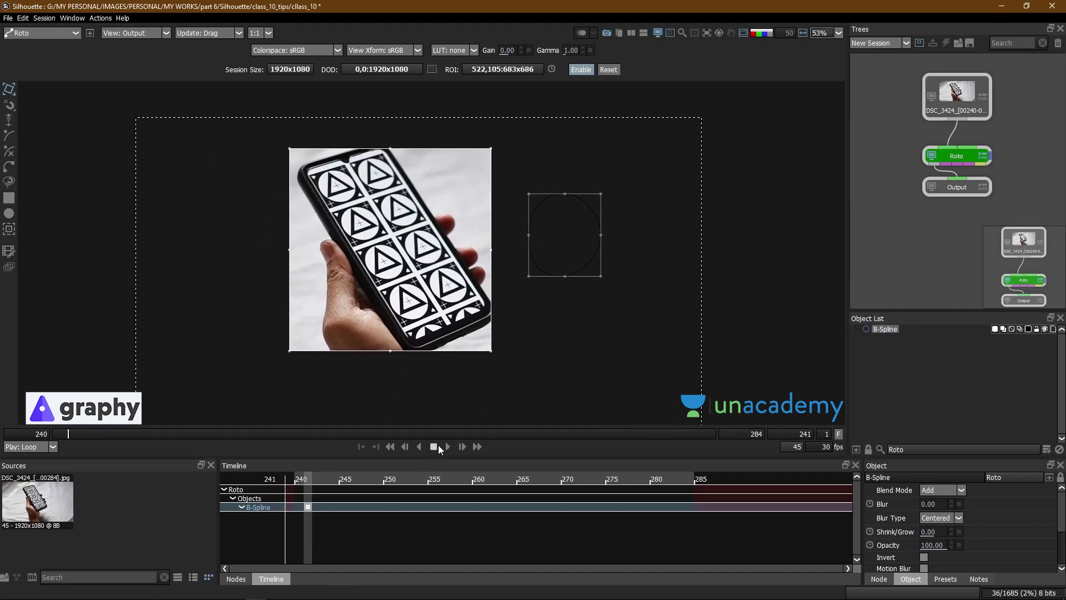
Play the cropped clip, go to frame 265, and resize the region of interest to about 501x686 at 168,105.
click(447, 446)
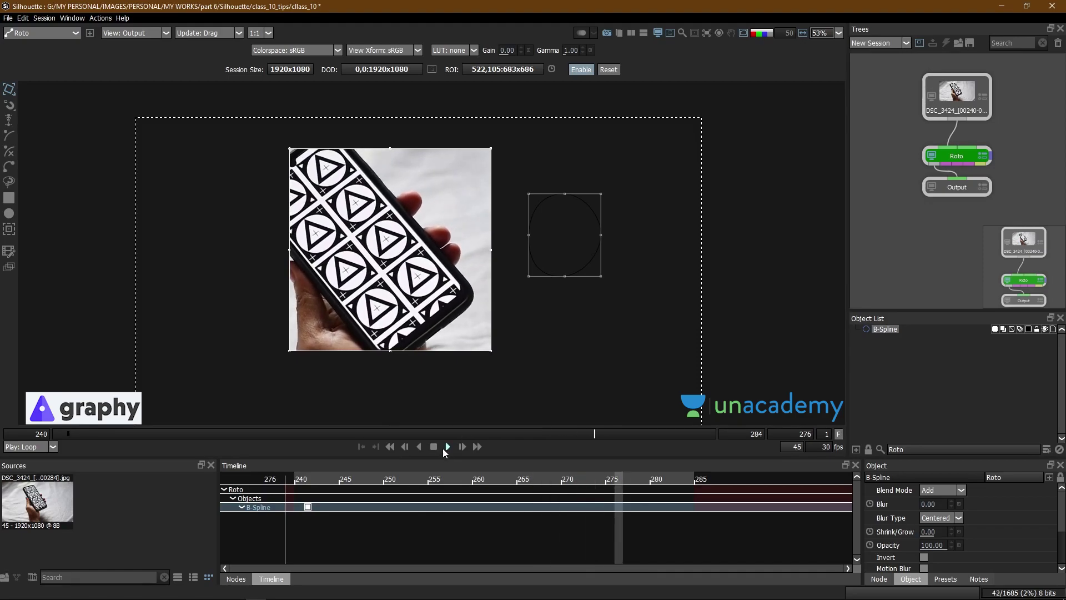
drag(444, 435, 428, 435)
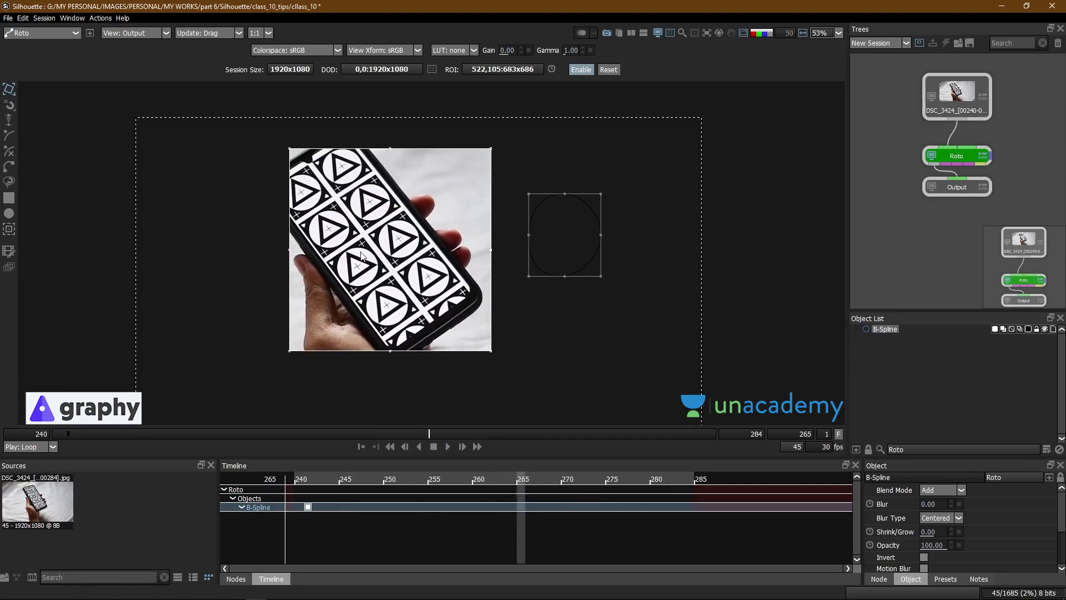
click(383, 255)
drag(289, 255, 185, 253)
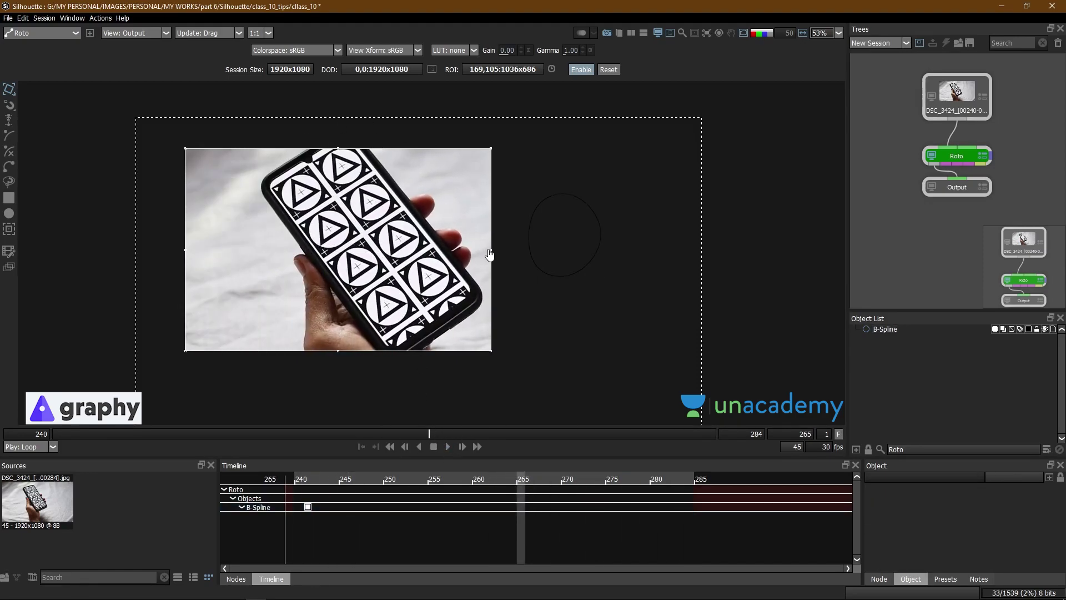
drag(487, 253, 333, 258)
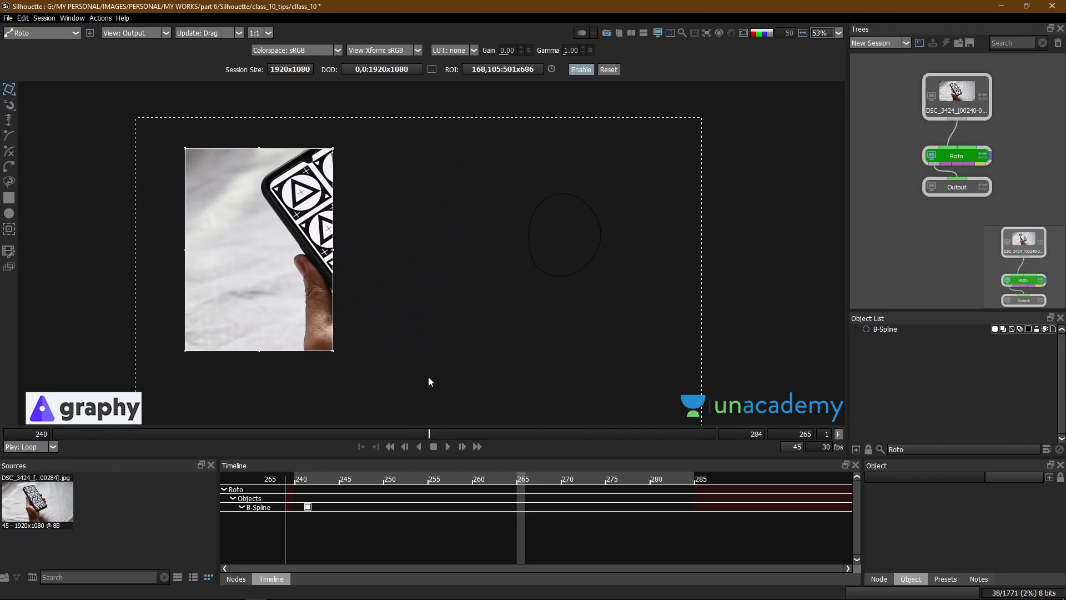
click(451, 447)
click(436, 447)
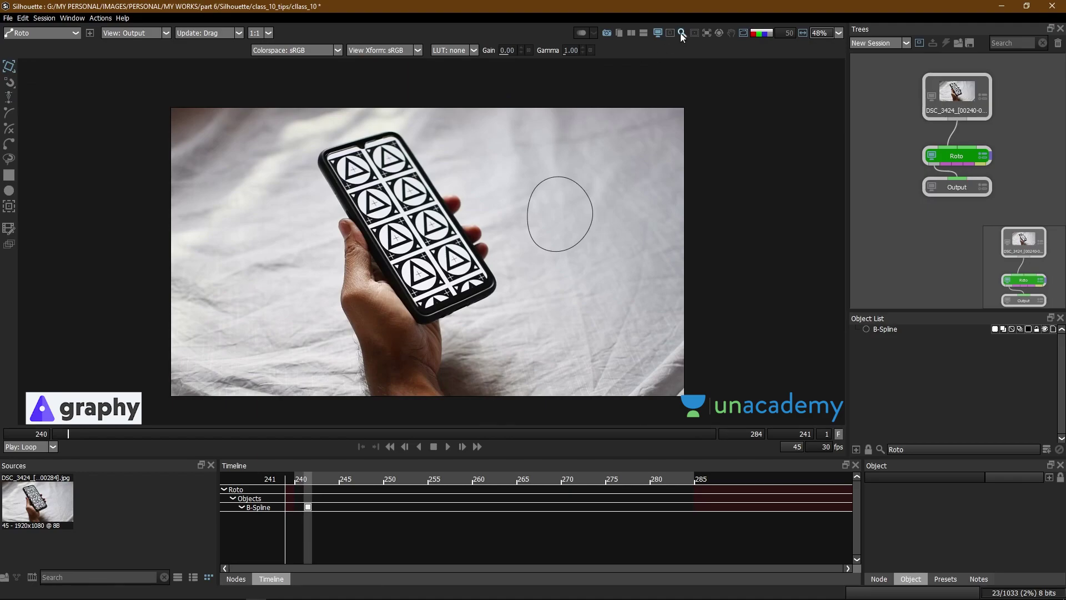
Show and hide the region-of-interest controls and try the viewer's other display toggles.
click(671, 33)
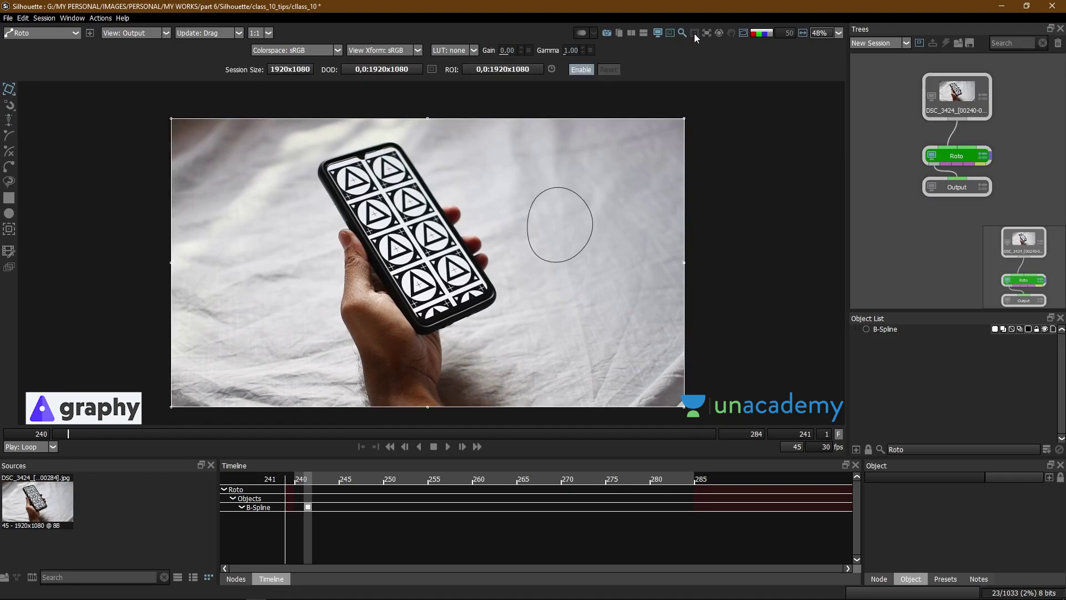
click(670, 34)
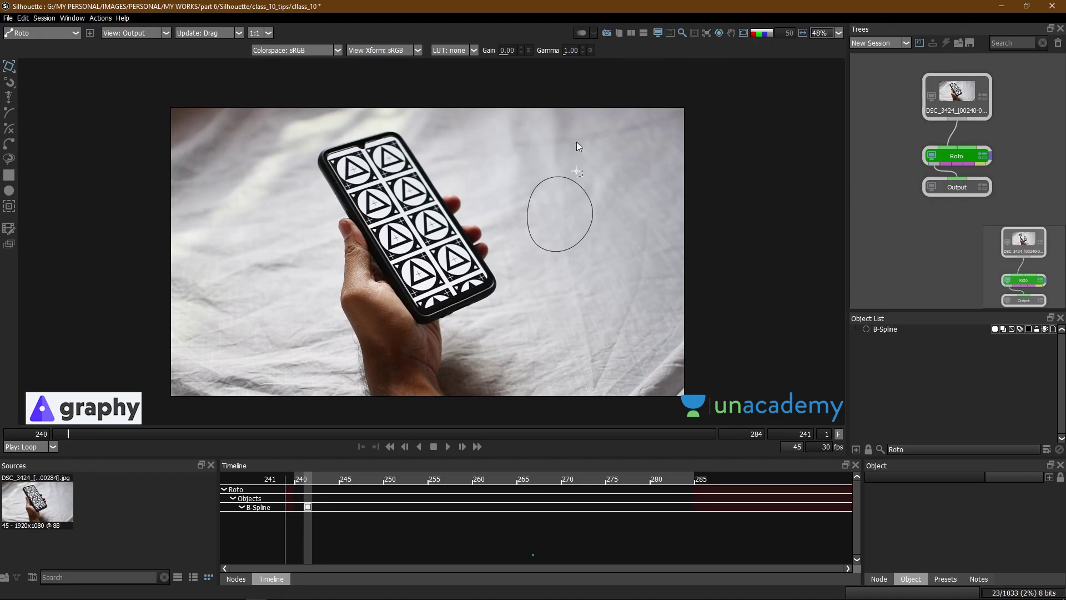
click(580, 184)
click(629, 133)
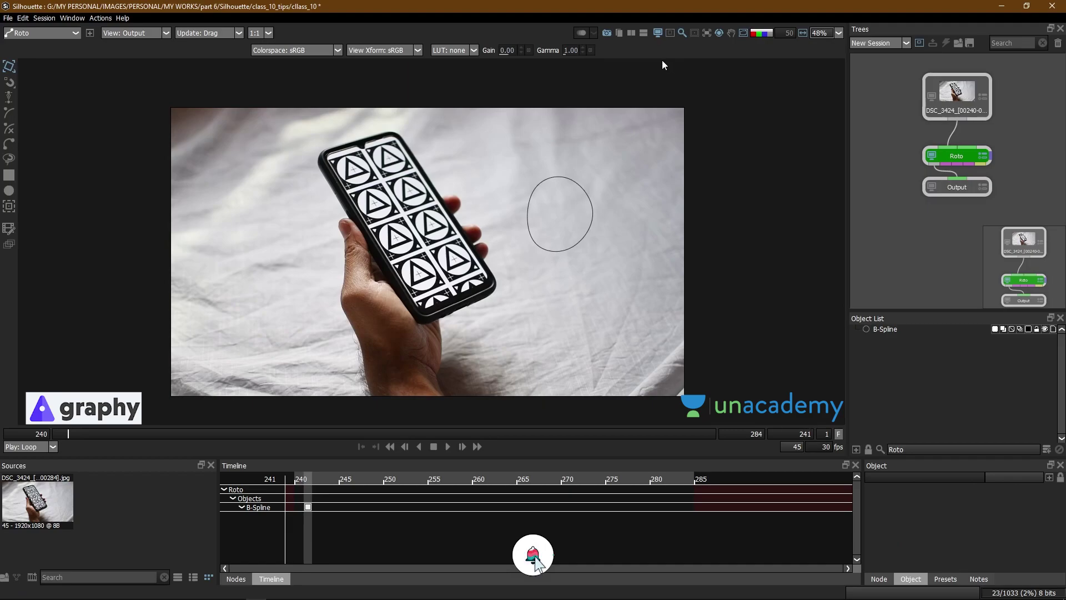
scroll(702, 86, up, 1)
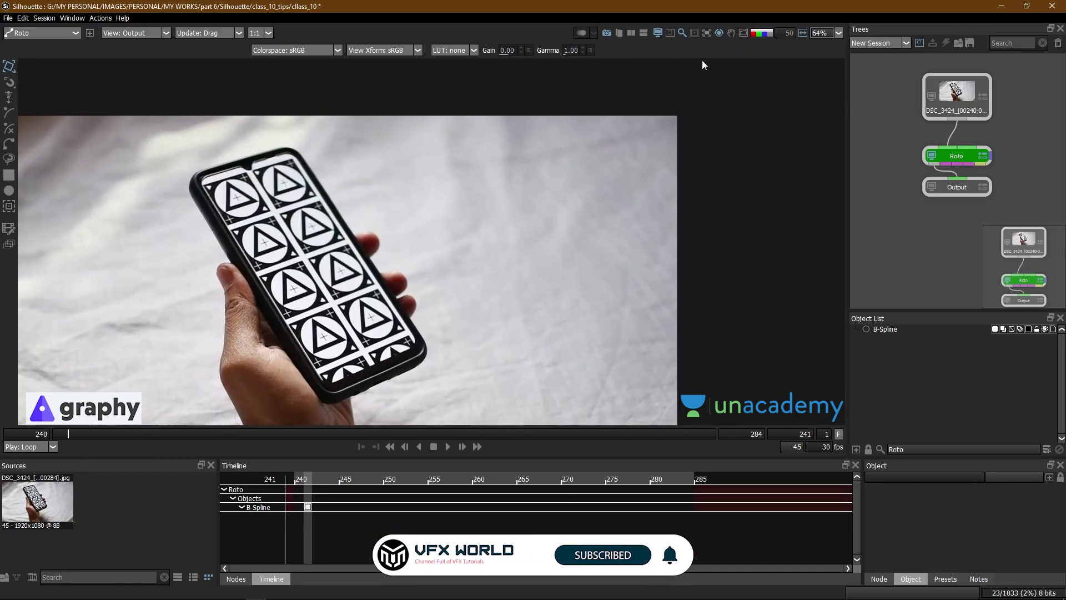
click(742, 34)
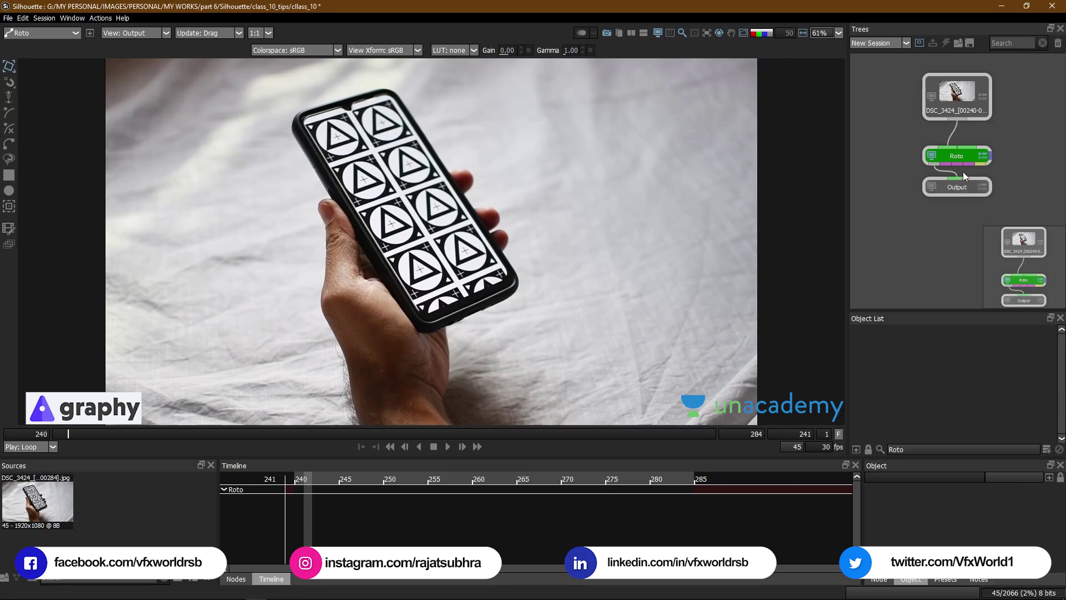
Space the Roto and Output nodes apart in the tree and open the Output node's parameters.
drag(966, 156, 965, 147)
drag(955, 187, 950, 213)
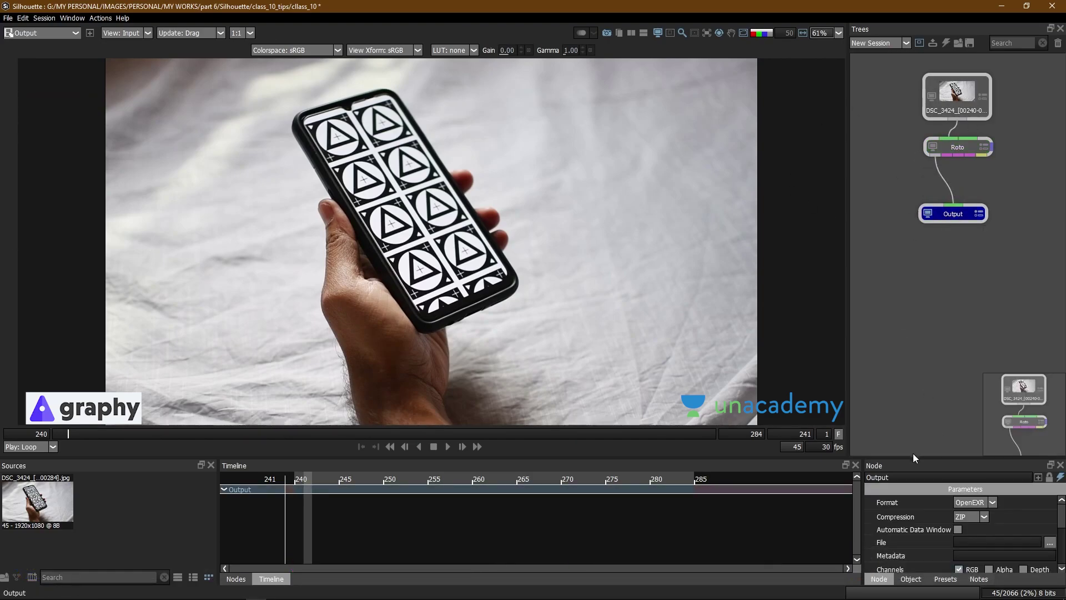
drag(923, 458, 923, 373)
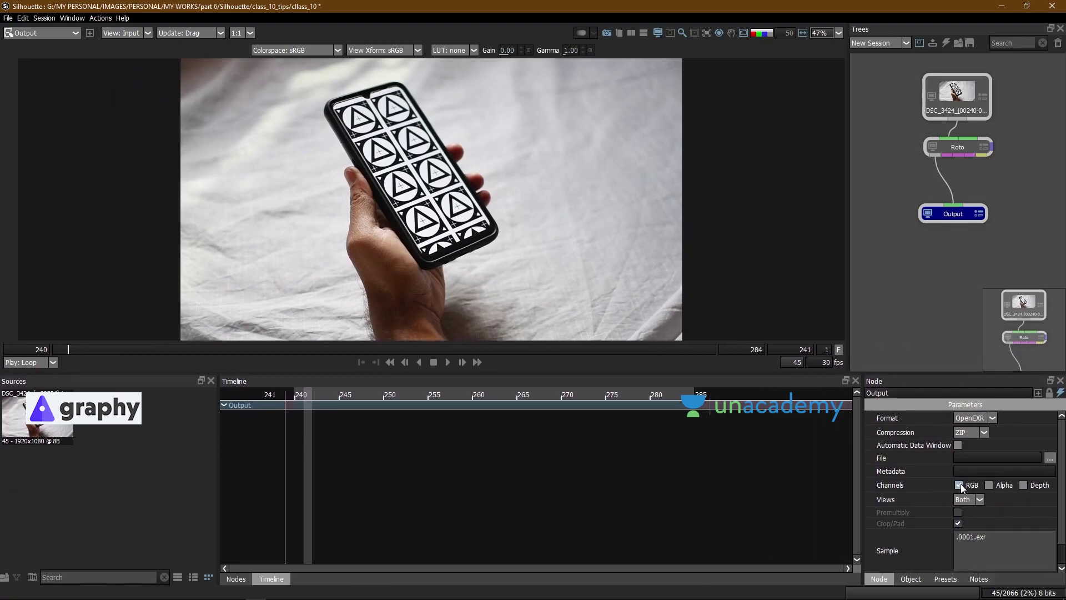
Enable the Alpha channel for the Output node and review the format options, keeping OpenEXR.
click(990, 485)
click(978, 419)
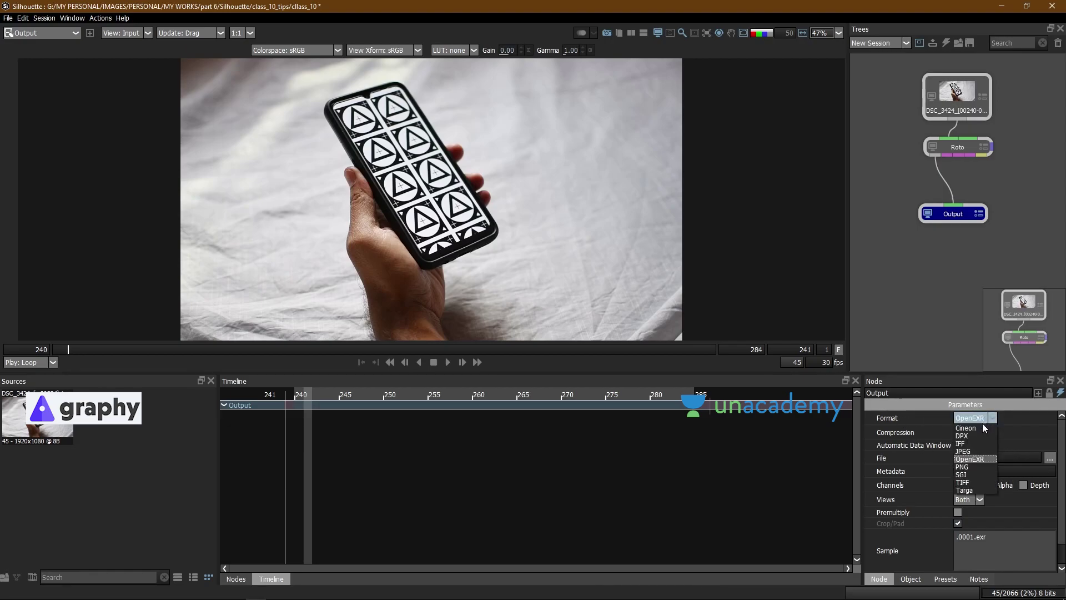
click(1014, 441)
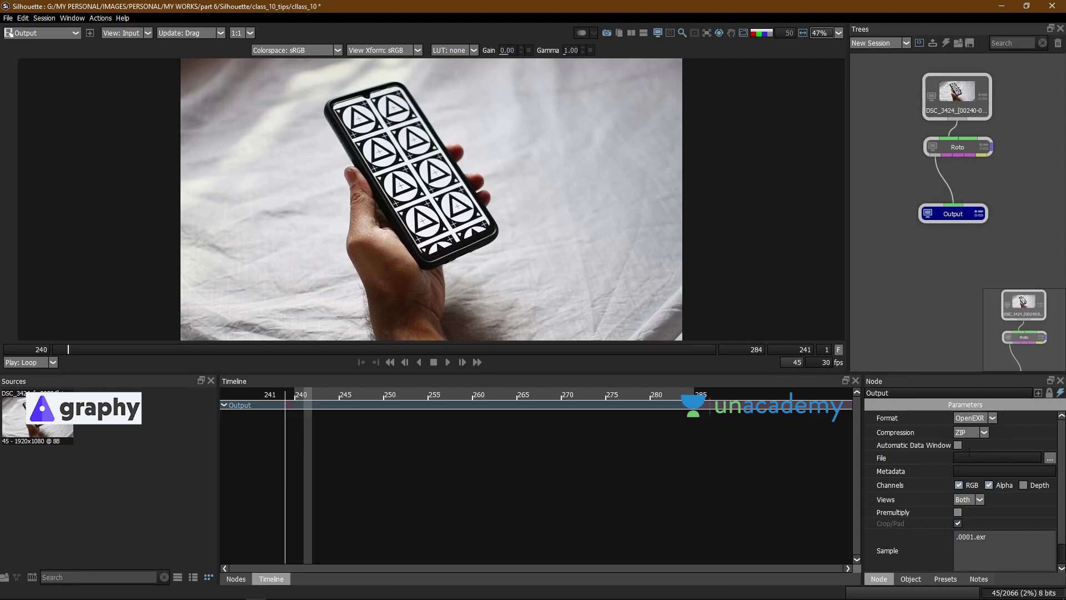
Review the Output node's compression and views options, keeping ZIP compression and Both views.
click(975, 433)
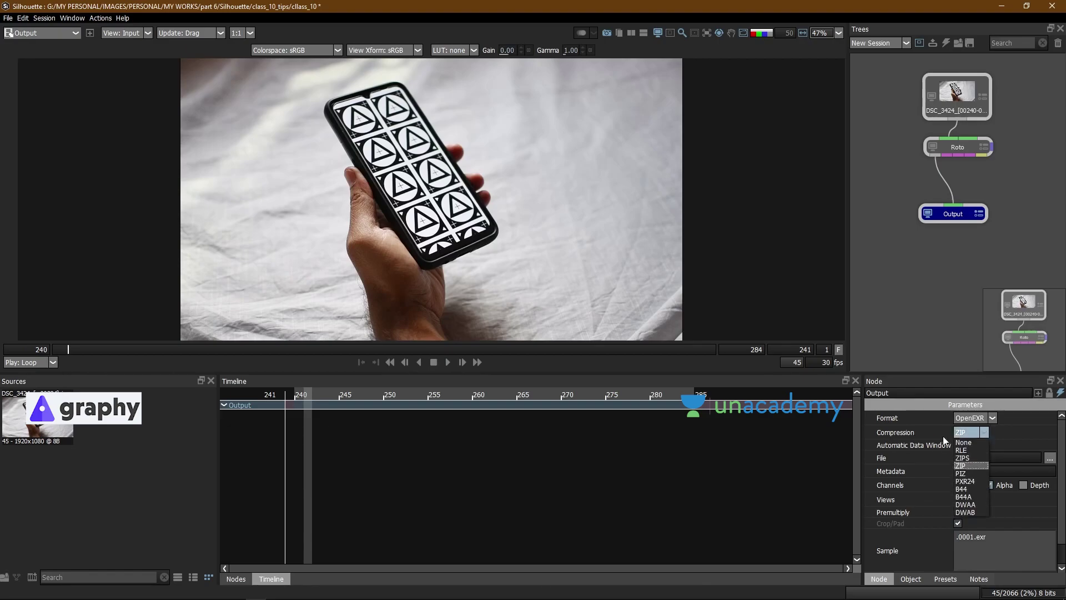
click(972, 441)
click(965, 435)
click(969, 463)
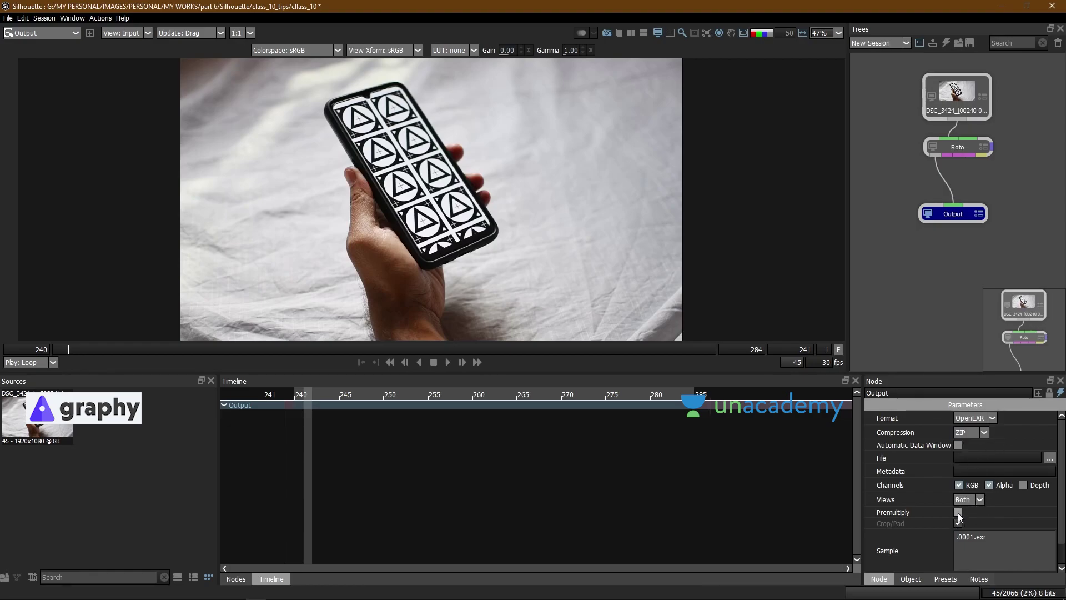
click(974, 501)
click(968, 509)
Open the session's render options and review which output nodes can be rendered, keeping Selected Output Nodes.
click(43, 17)
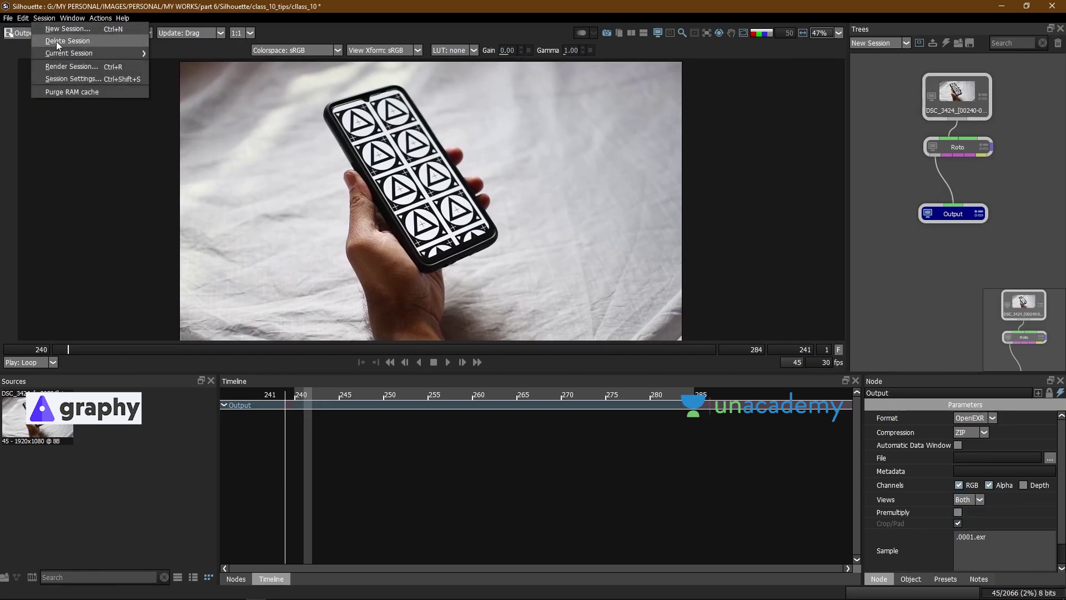
click(96, 71)
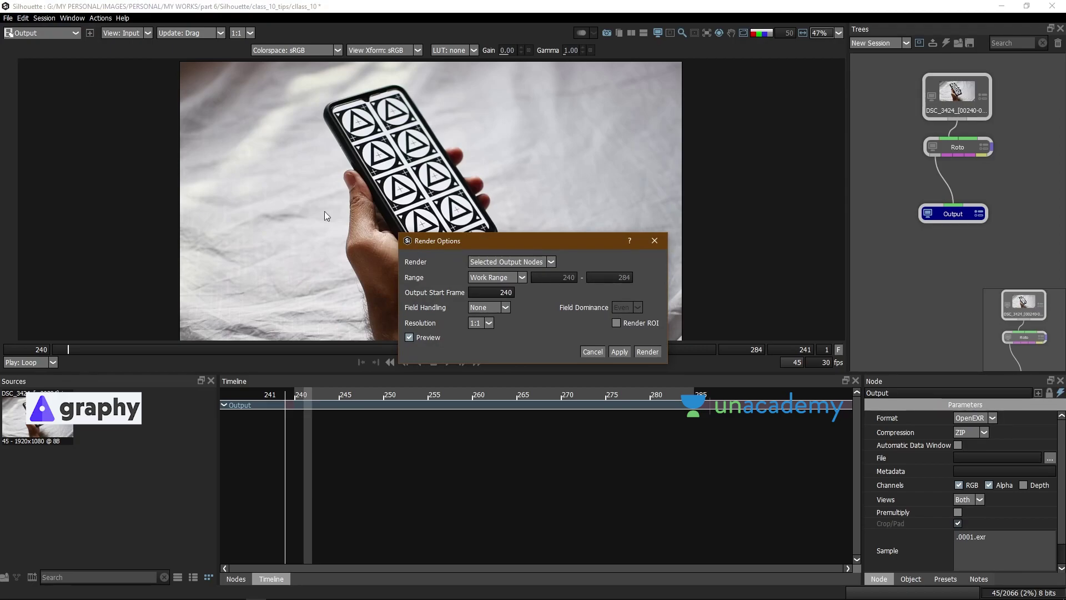
click(512, 263)
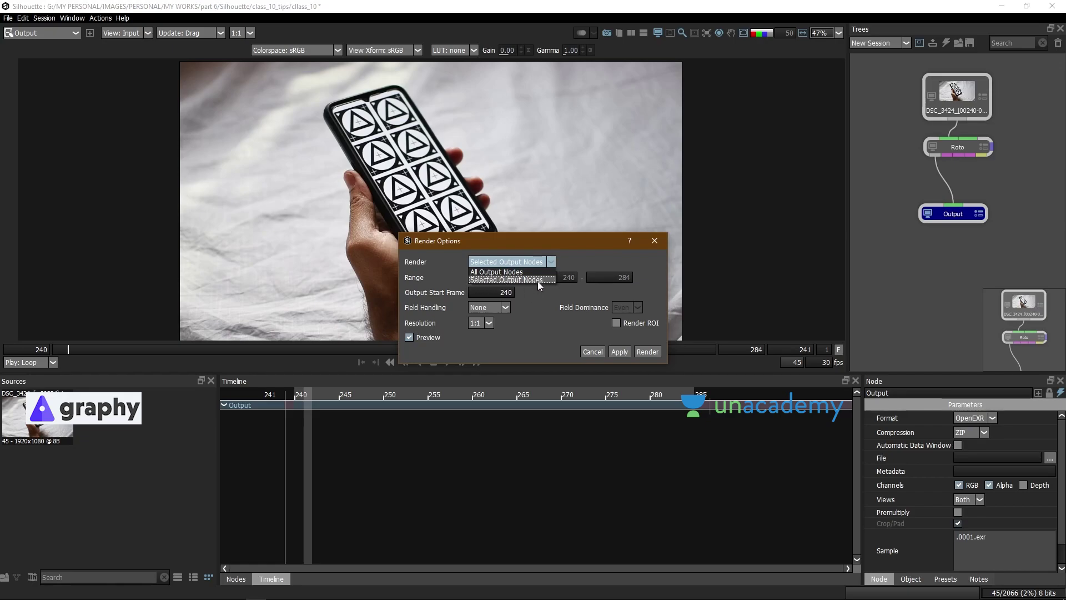
click(543, 302)
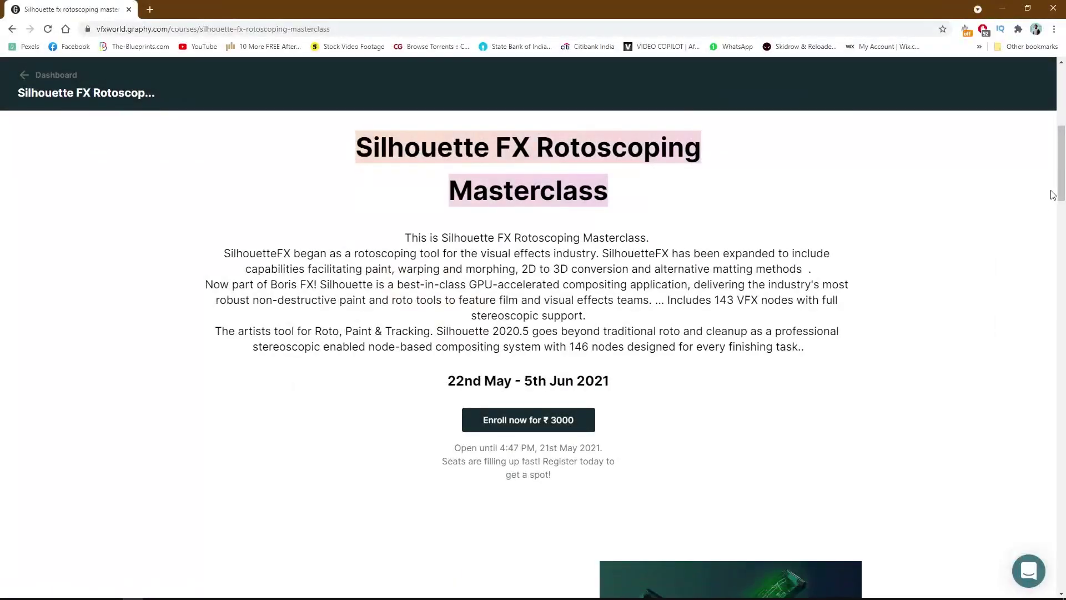
Switch to the browser and view the header image of the Silhouette FX Rotoscoping Masterclass course page.
scroll(1062, 138, up, 5)
scroll(1062, 139, up, 1)
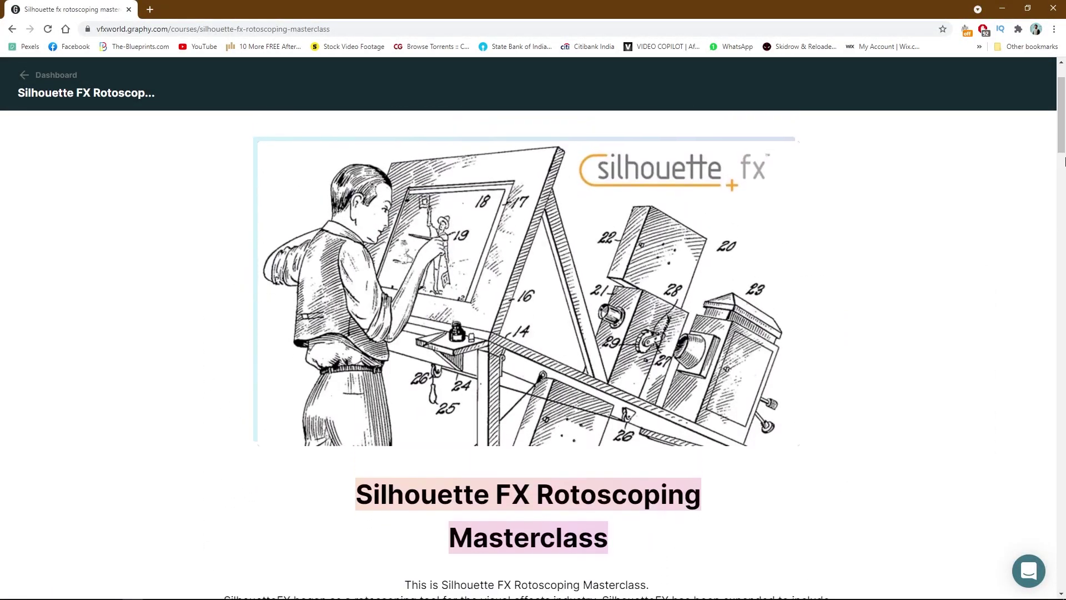